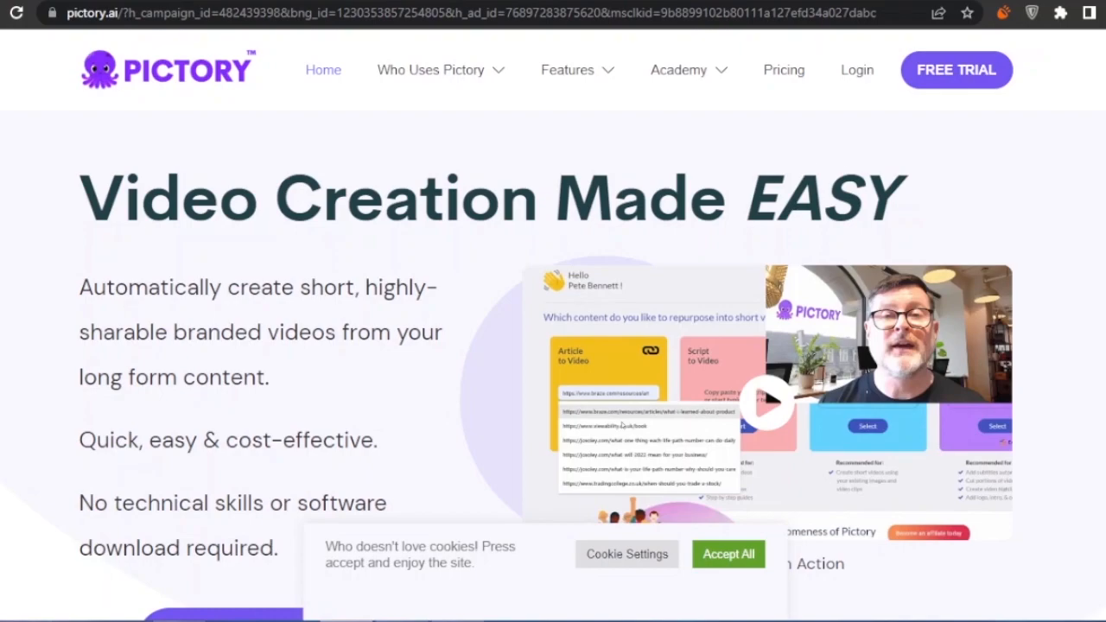
Look through the Pictory home page, examining the testimonials, the video marketing toolkit features and the customer reviews
scroll(552, 345, "down", 2)
scroll(553, 345, "down", 5)
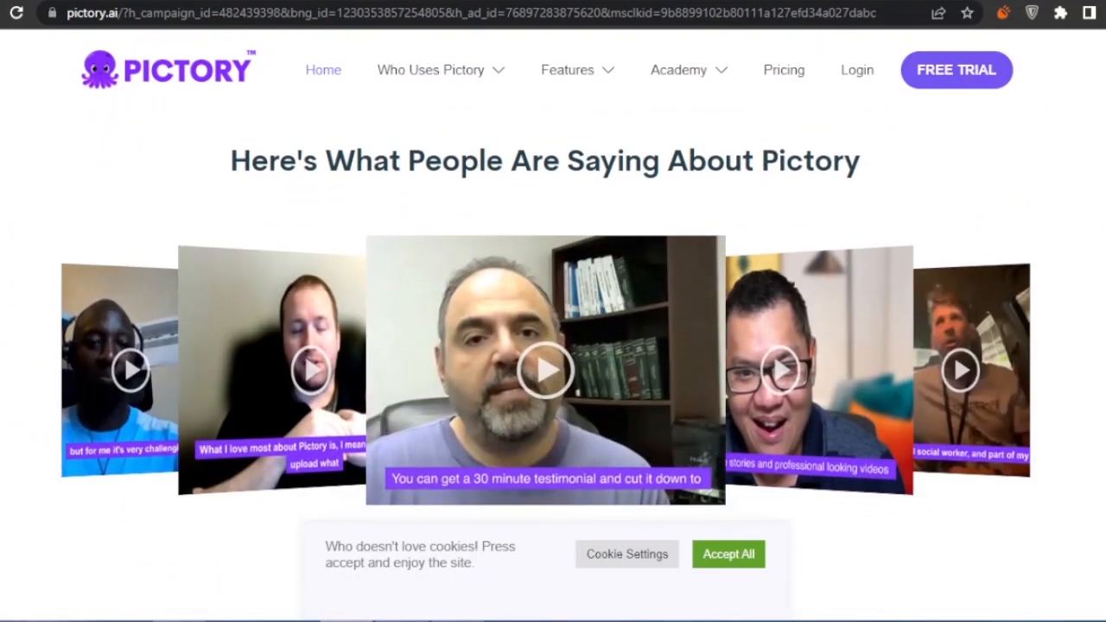
scroll(553, 345, "down", 7)
scroll(552, 345, "up", 2)
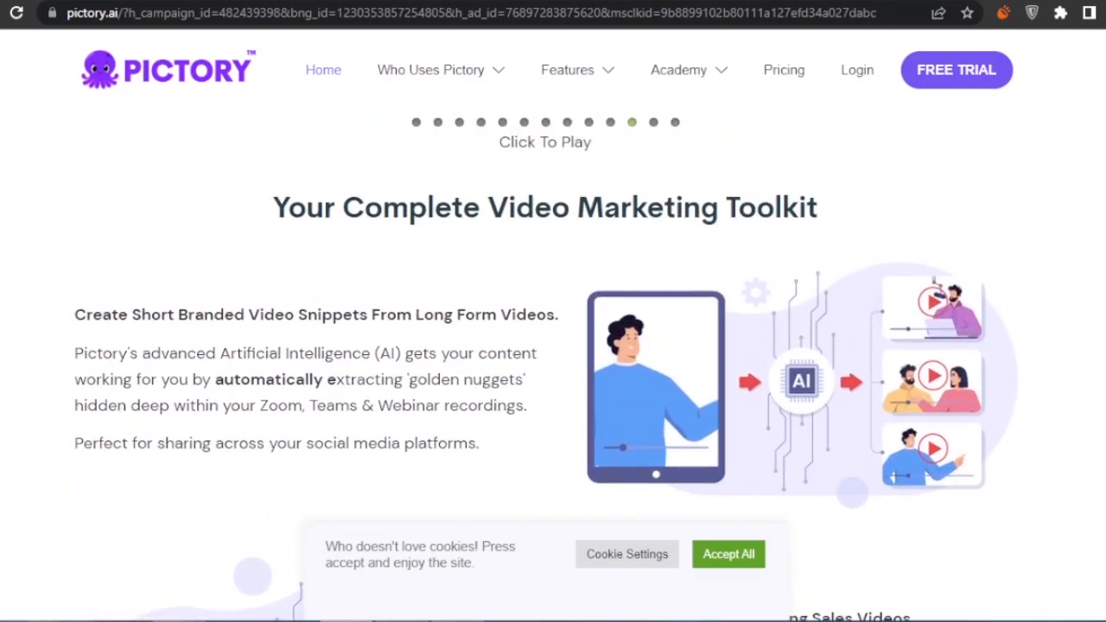
scroll(553, 345, "up", 5)
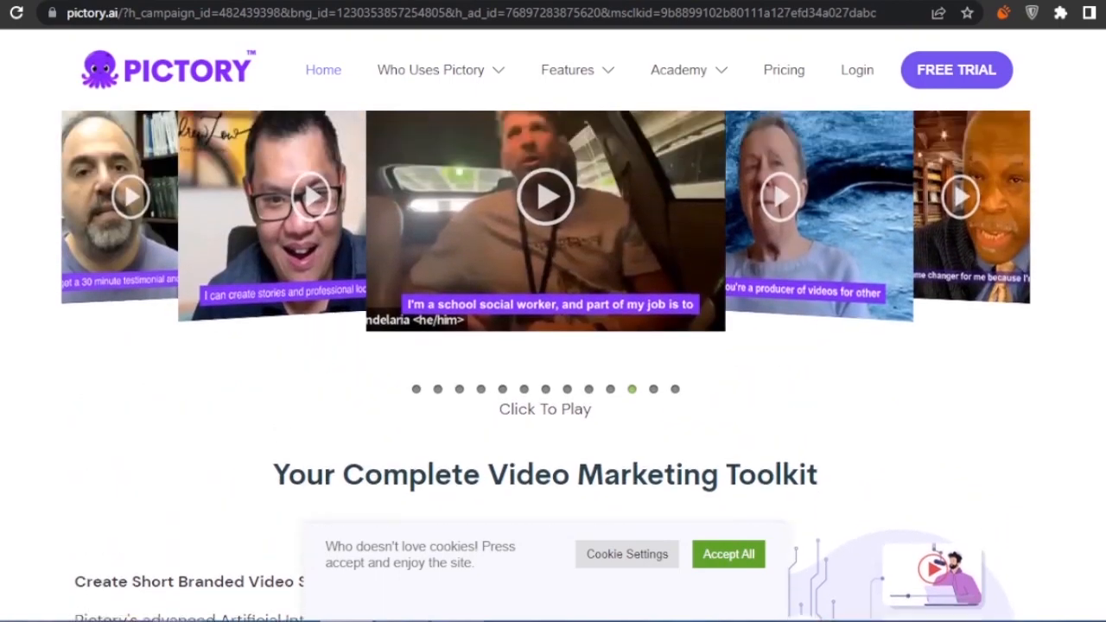
scroll(553, 345, "down", 7)
scroll(553, 346, "up", 2)
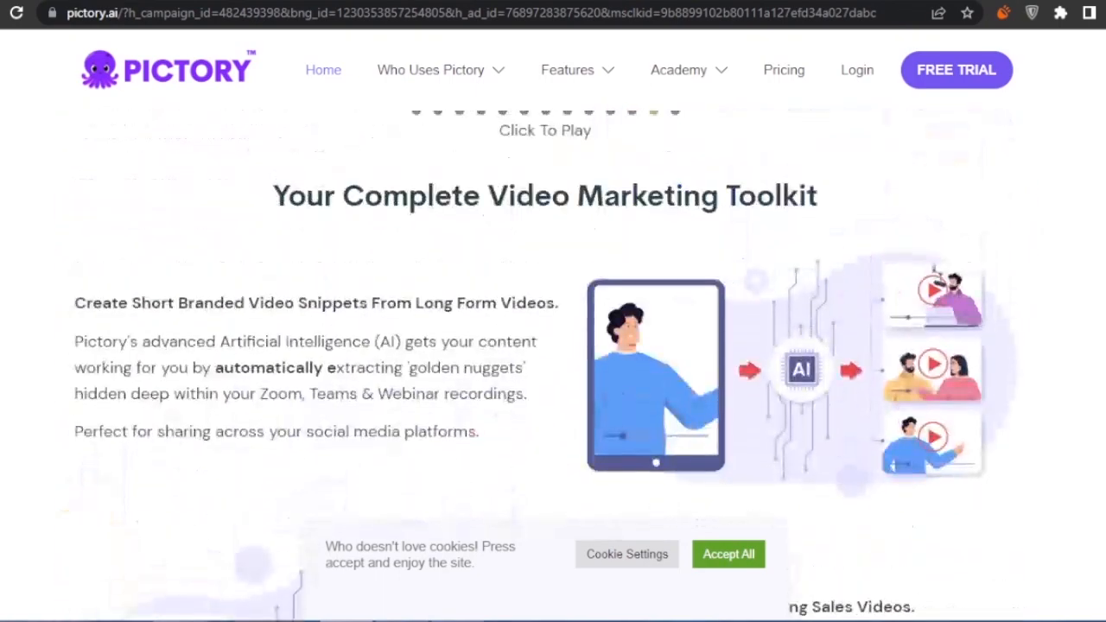
scroll(553, 345, "down", 4)
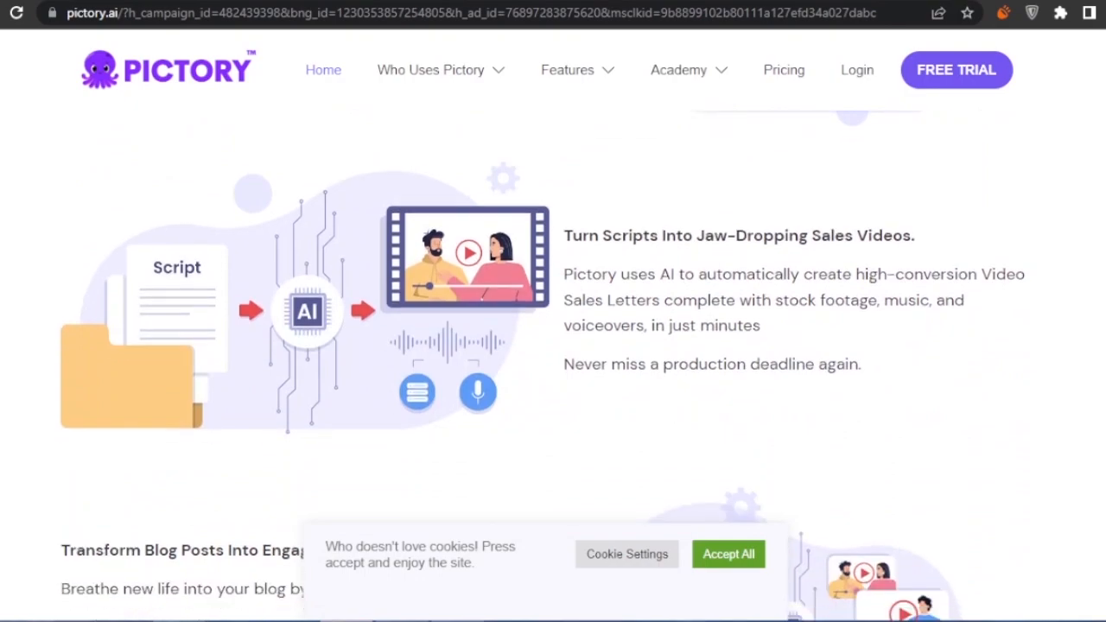
scroll(553, 346, "up", 3)
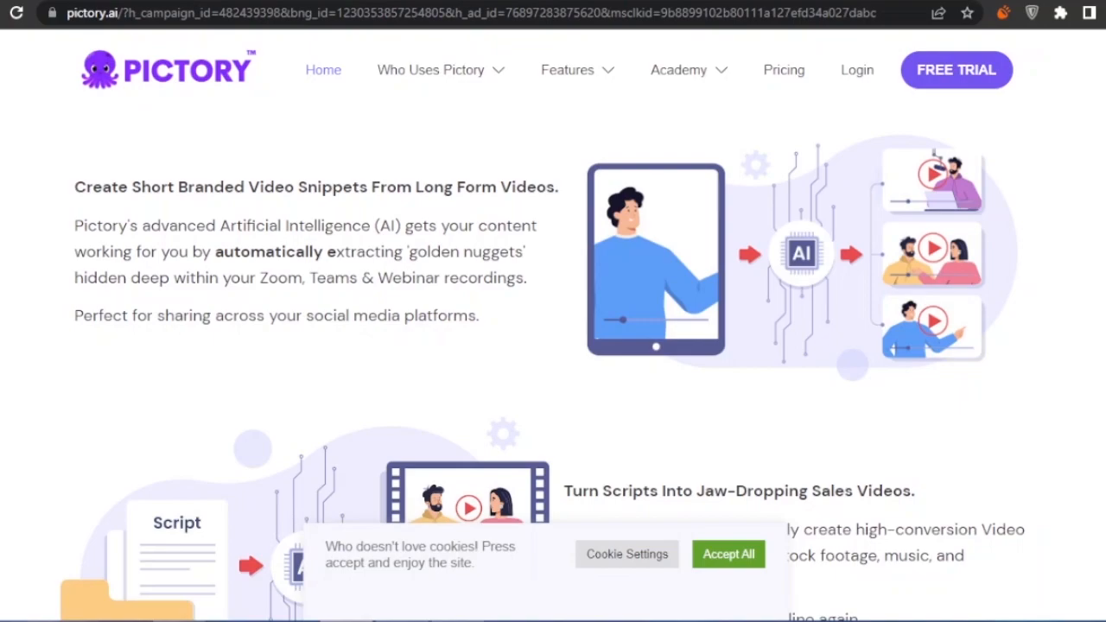
scroll(553, 345, "down", 10)
scroll(553, 345, "up", 3)
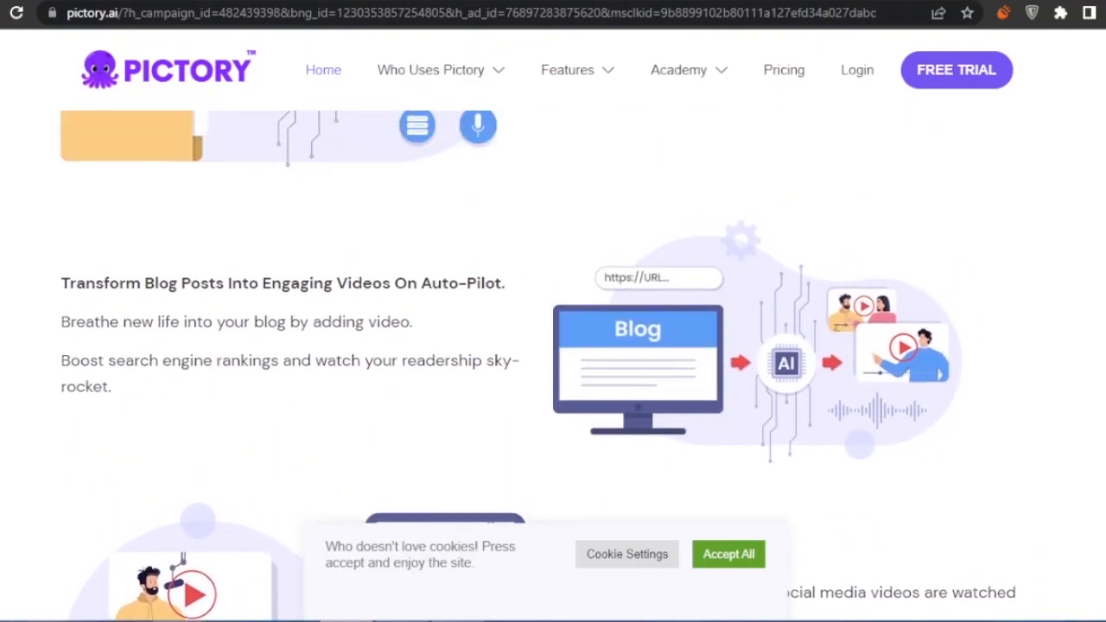
scroll(552, 346, "down", 10)
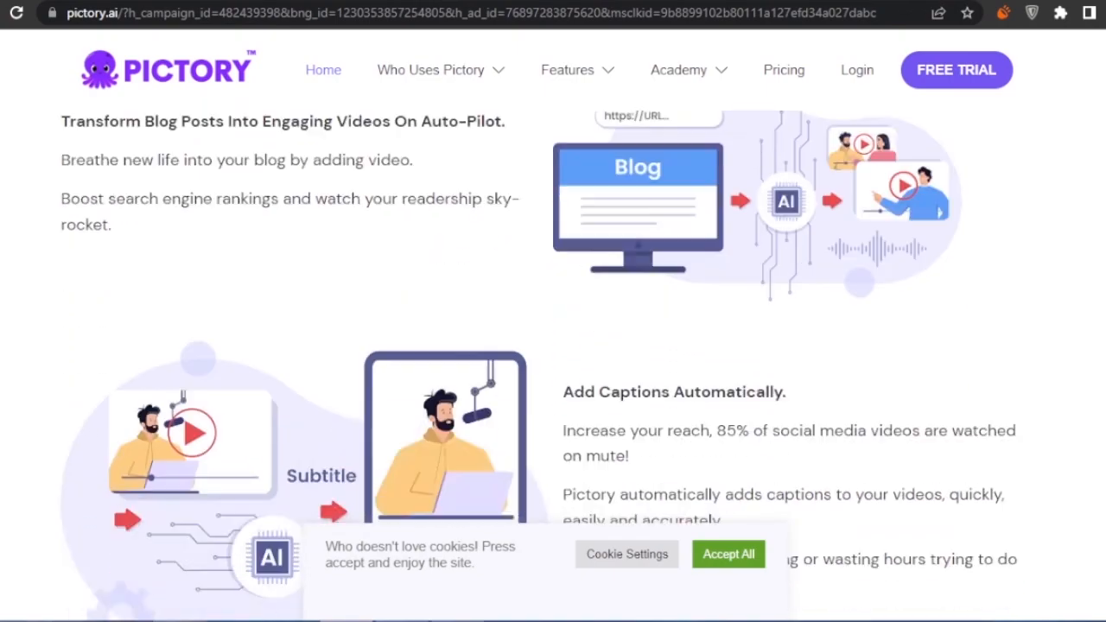
scroll(552, 346, "down", 10)
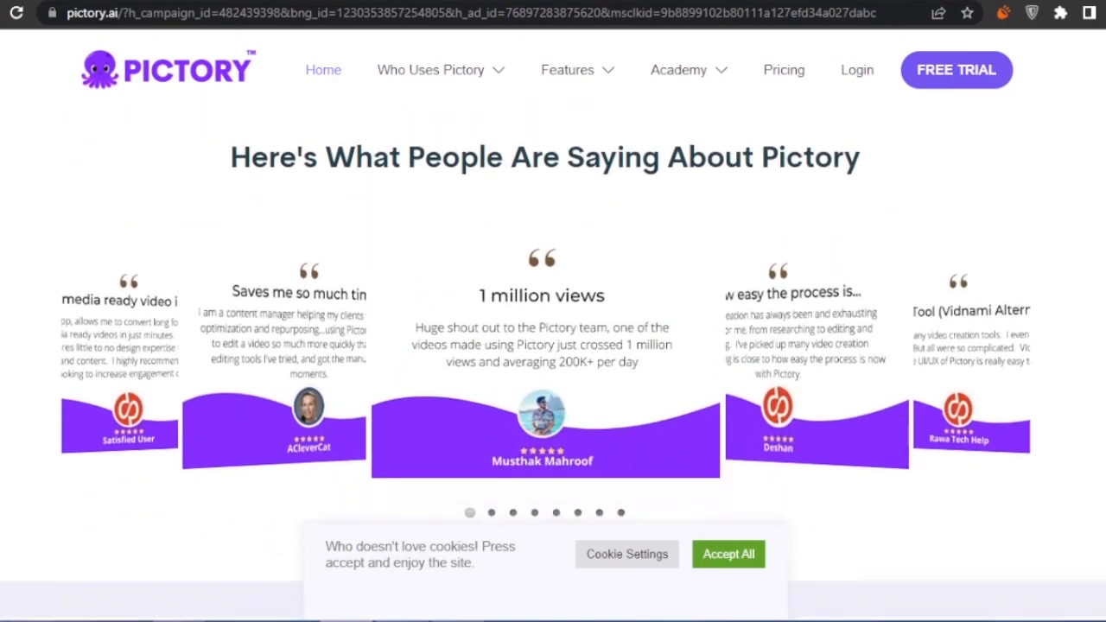
scroll(553, 346, "down", 8)
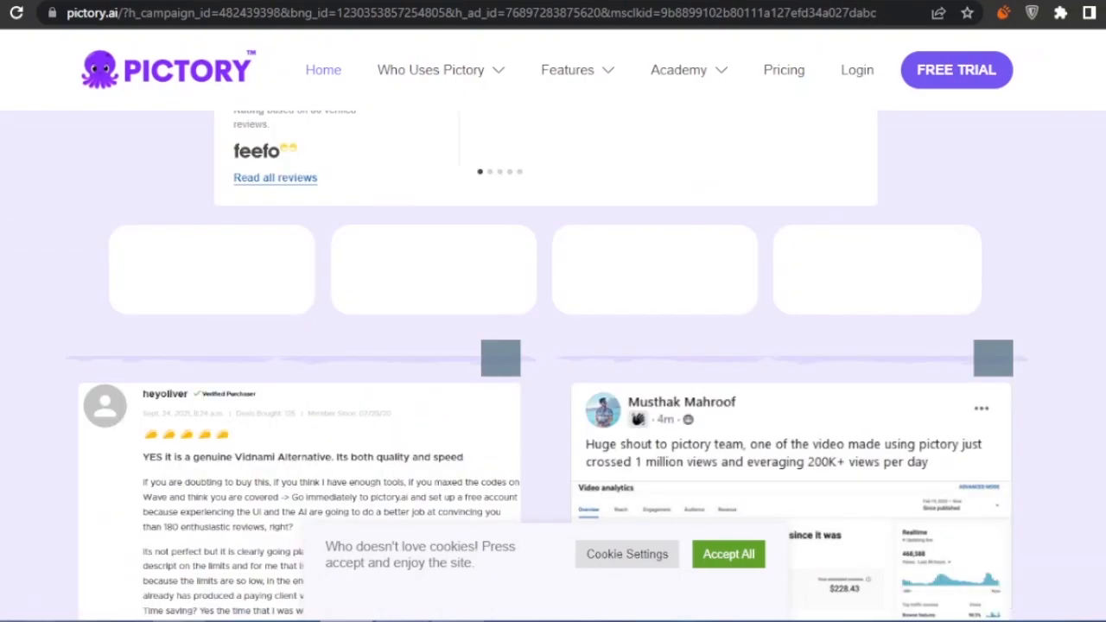
scroll(553, 345, "up", 20)
scroll(553, 345, "up", 10)
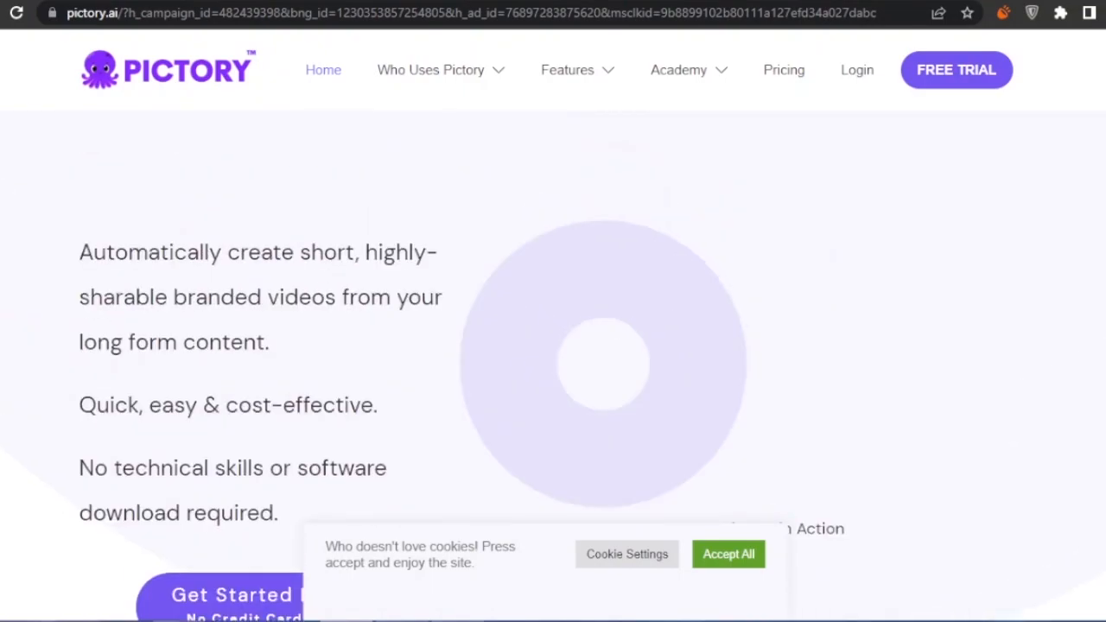
Start the Pictory free trial and open a new Script to Video project
left_click(961, 80)
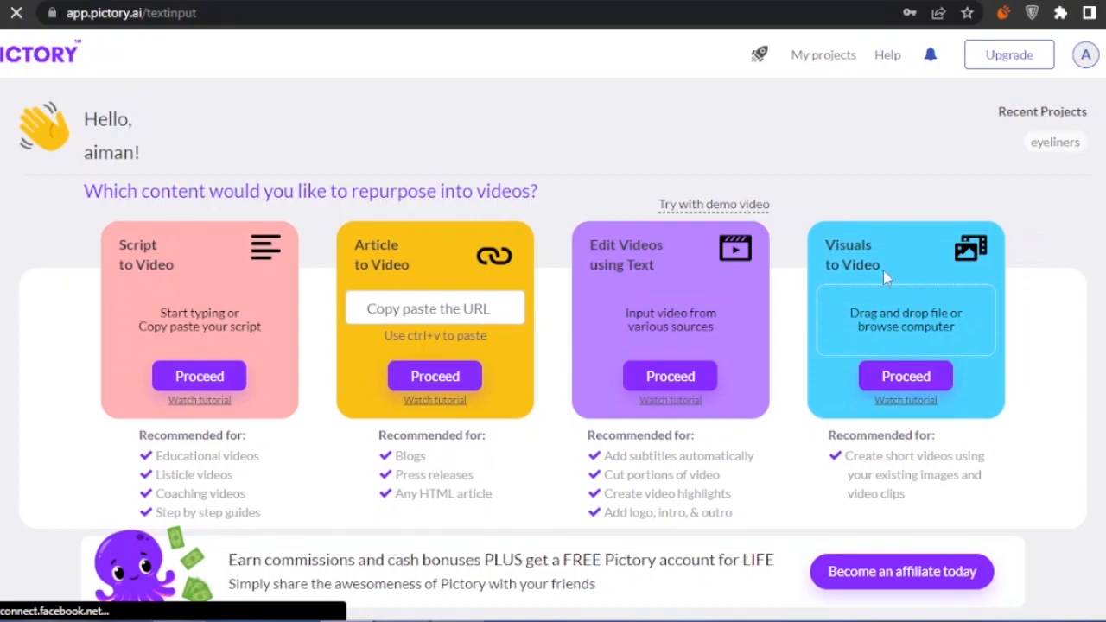
left_click(193, 380)
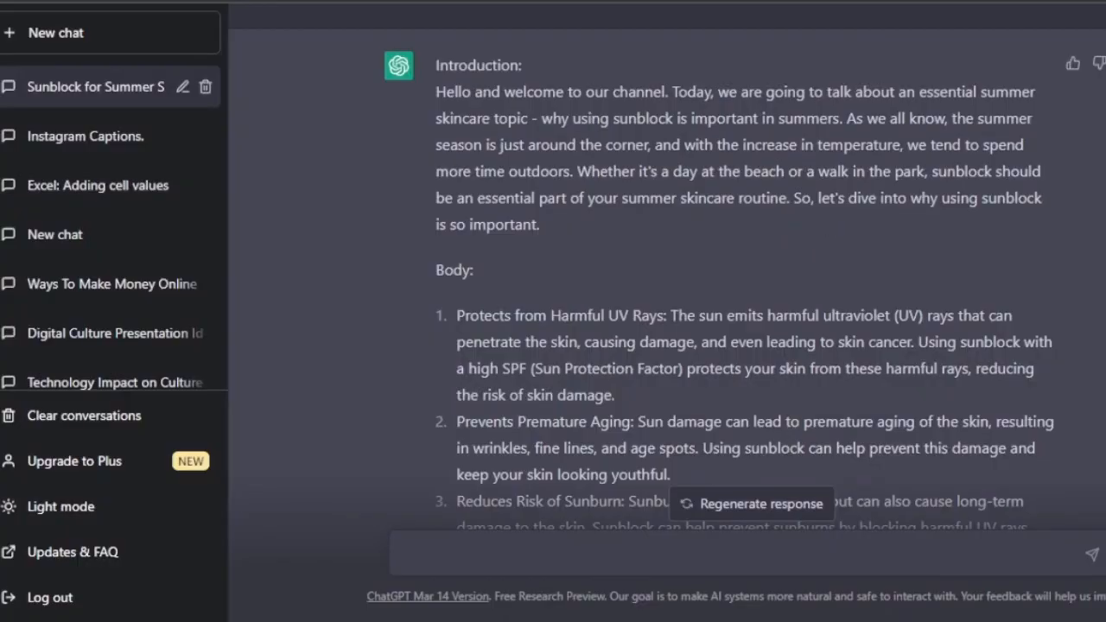
Copy the sunblock video script in ChatGPT, from "Hello and welcome to our channel" through the end of the conclusion
scroll(667, 265, "up", 1)
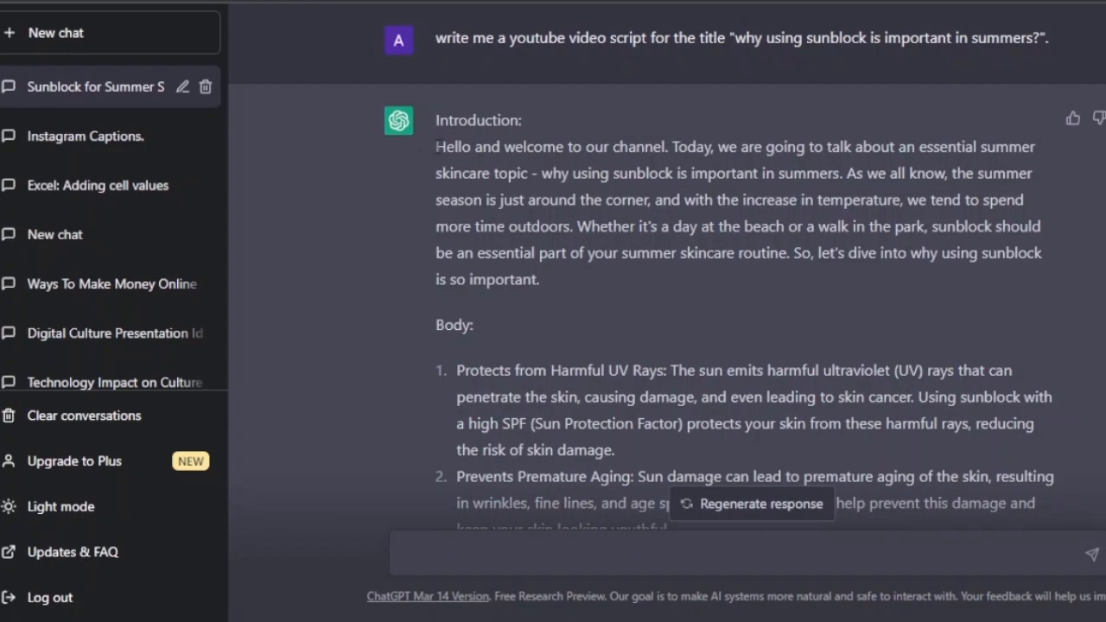
left_click_drag(438, 147, 738, 242)
right_click(652, 160)
left_click(697, 171)
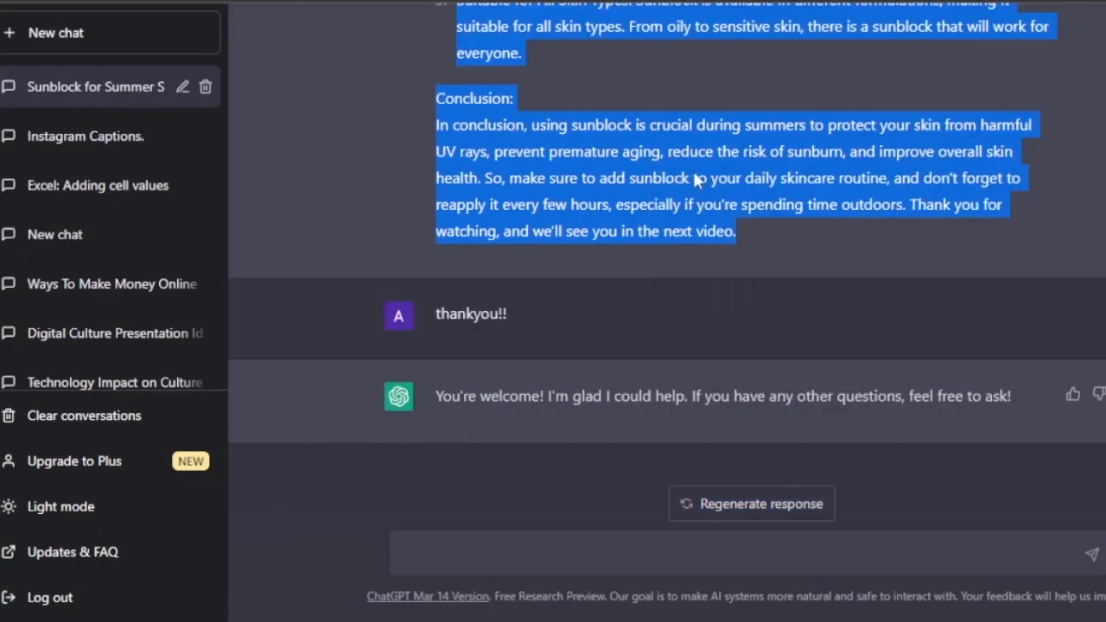
Return to Pictory and paste the copied sunblock script into the script editor's body
left_click(704, 1)
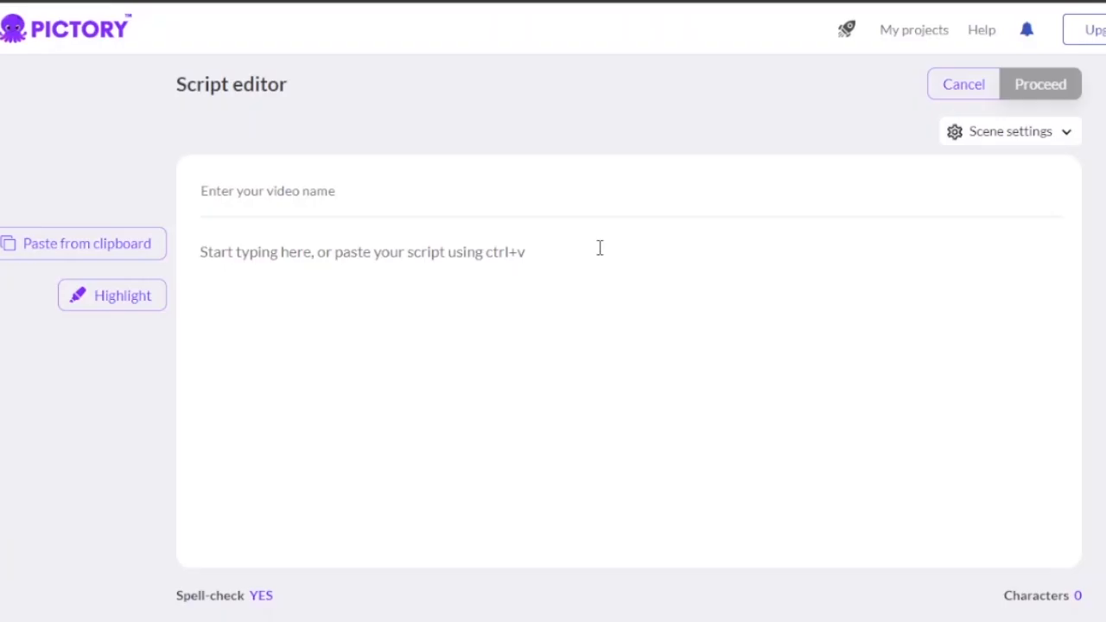
left_click(363, 251)
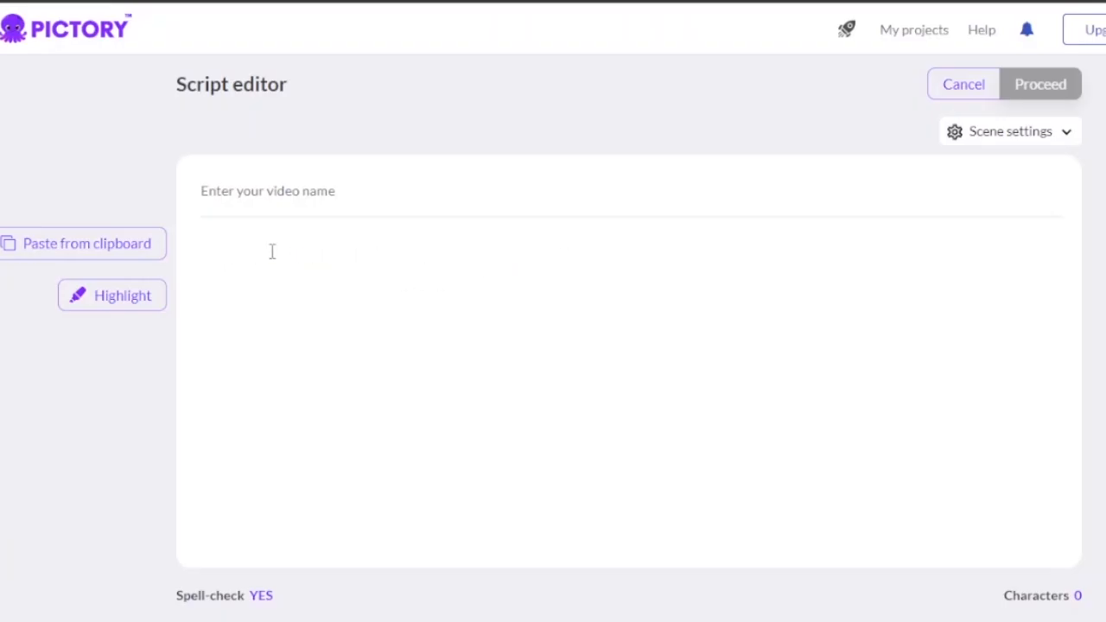
key("ctrl+v")
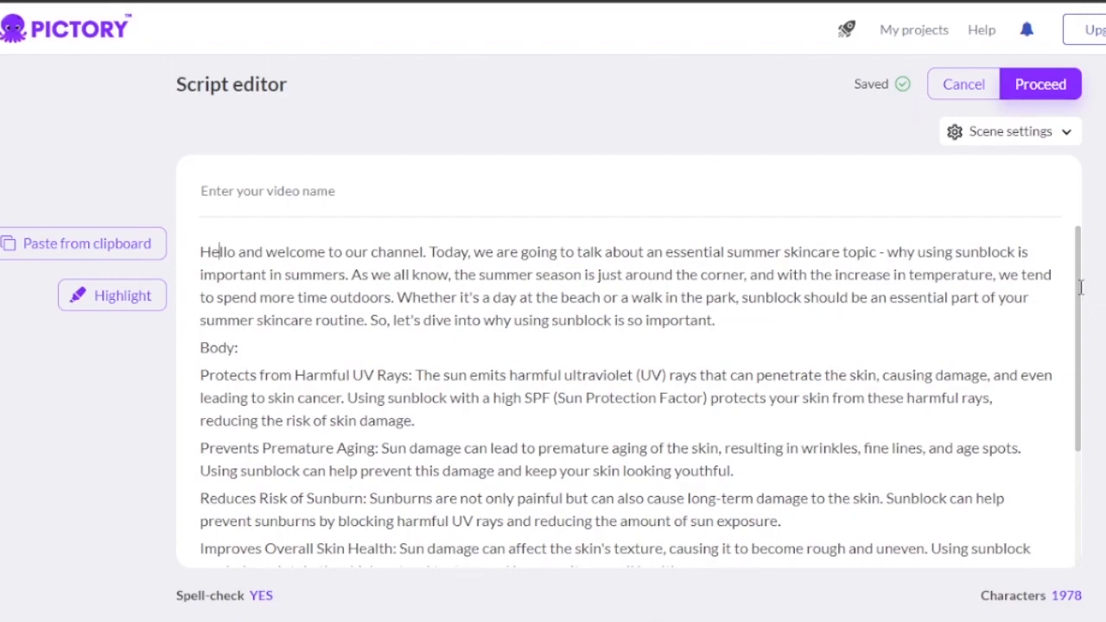
Delete the "Body:" label that follows the introduction paragraph of the script
left_click_drag(237, 348, 191, 352)
key("BackSpace")
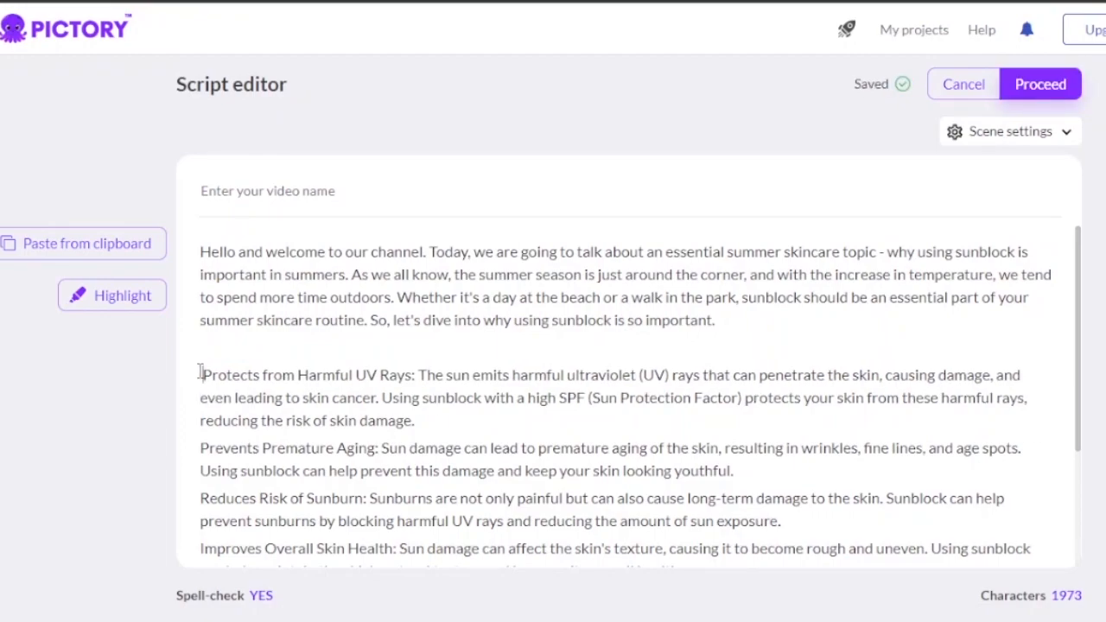
type("B")
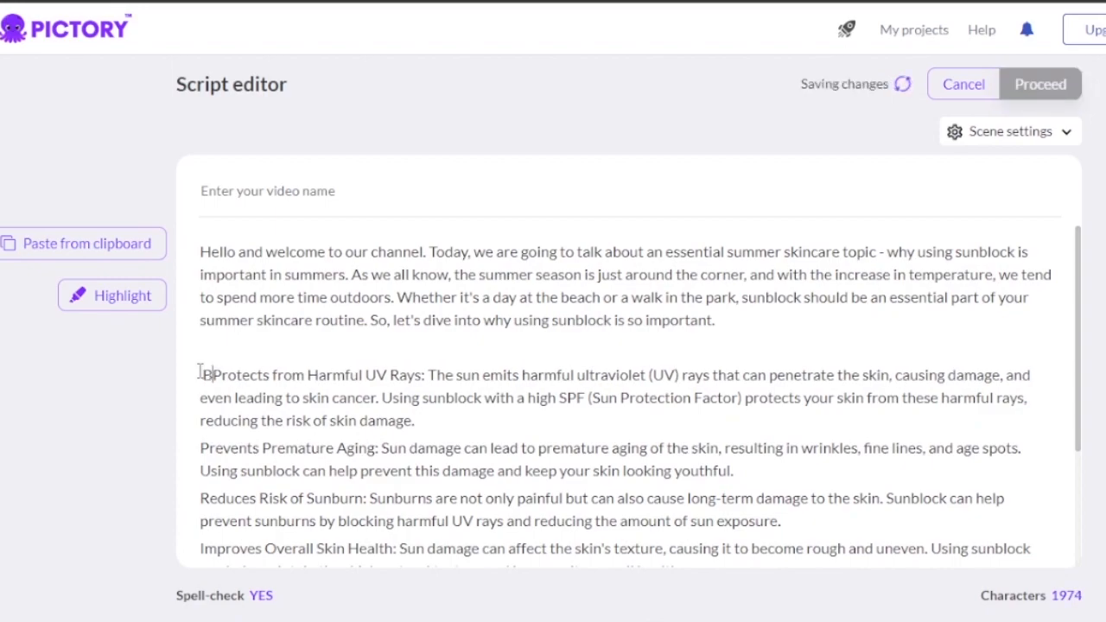
type("ody")
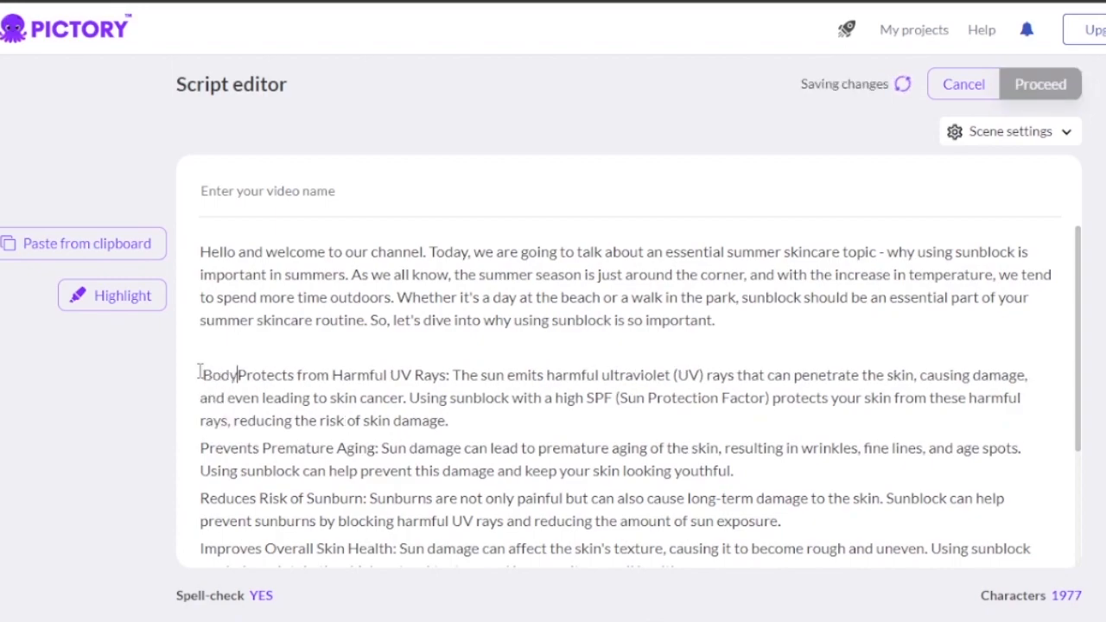
type(":")
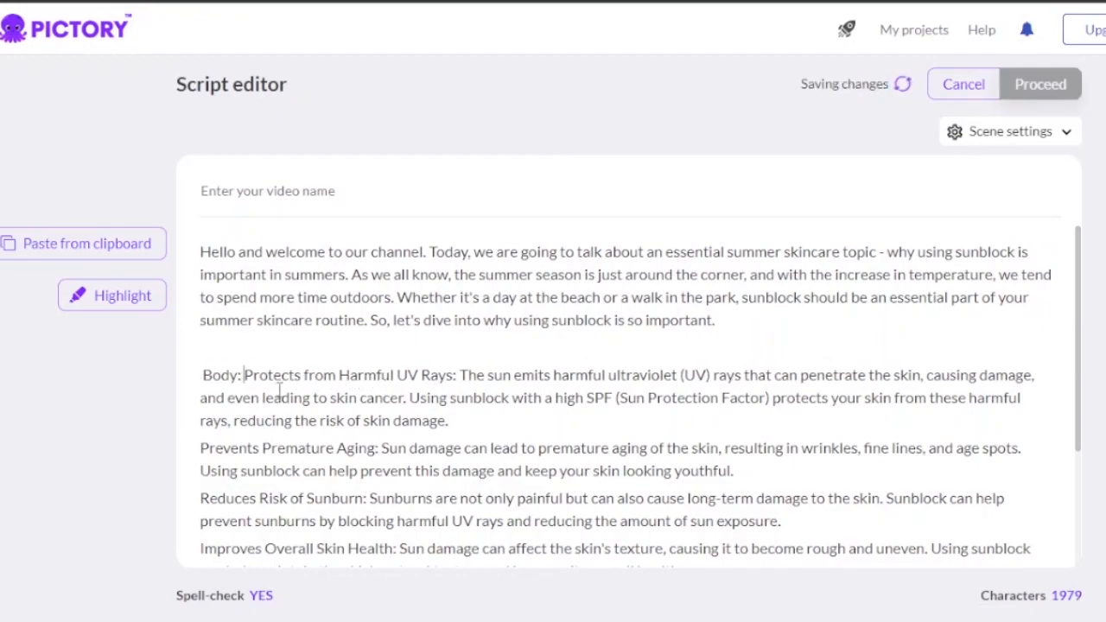
key("BackSpace")
key("BackSpace")
key("BackSpace")
key("BackSpace")
key("BackSpace")
key("BackSpace")
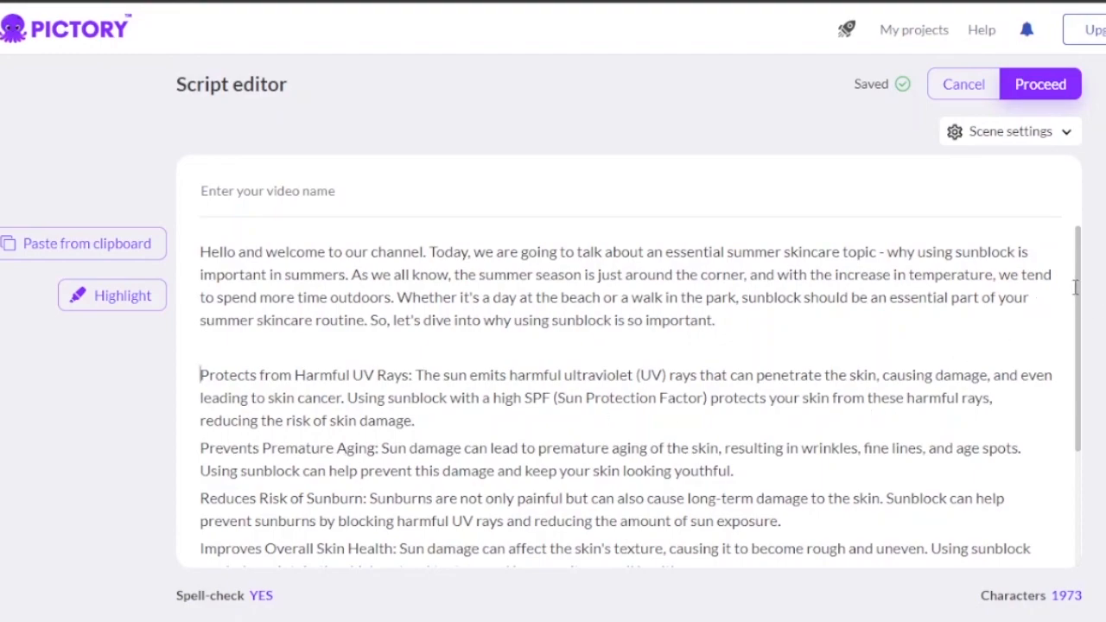
Put the heading "Protects from Harmful UV Rays:" on its own line, separate from its paragraph
mouse_move(1078, 287)
left_mouse_down()
mouse_move(1080, 405)
mouse_move(1089, 285)
left_mouse_up()
left_click(412, 375)
key("Return")
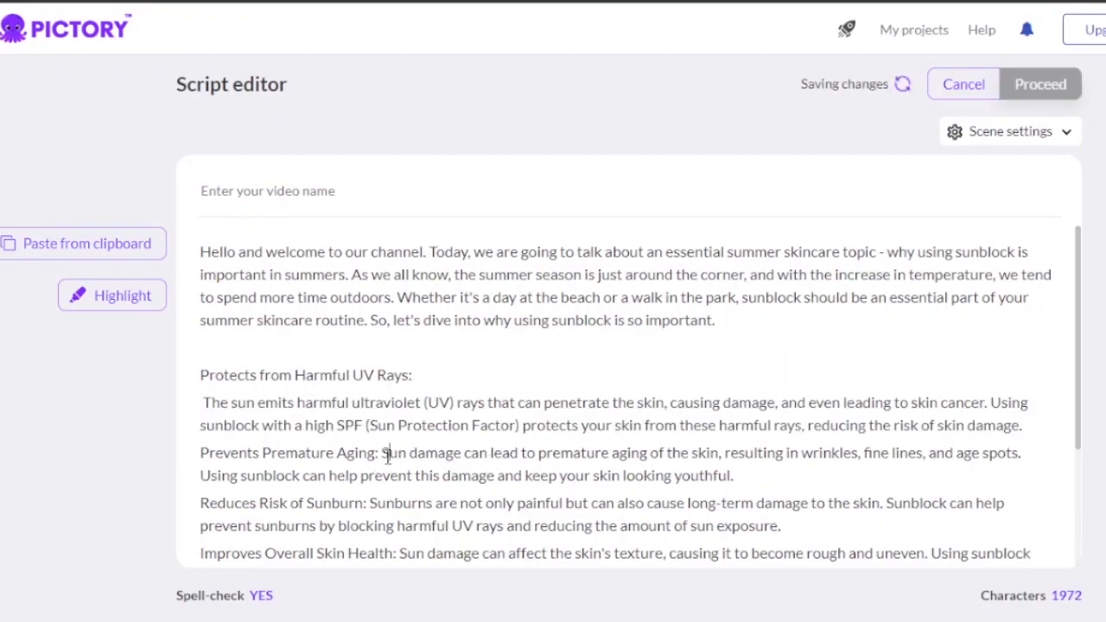
left_click(385, 453)
key("Return")
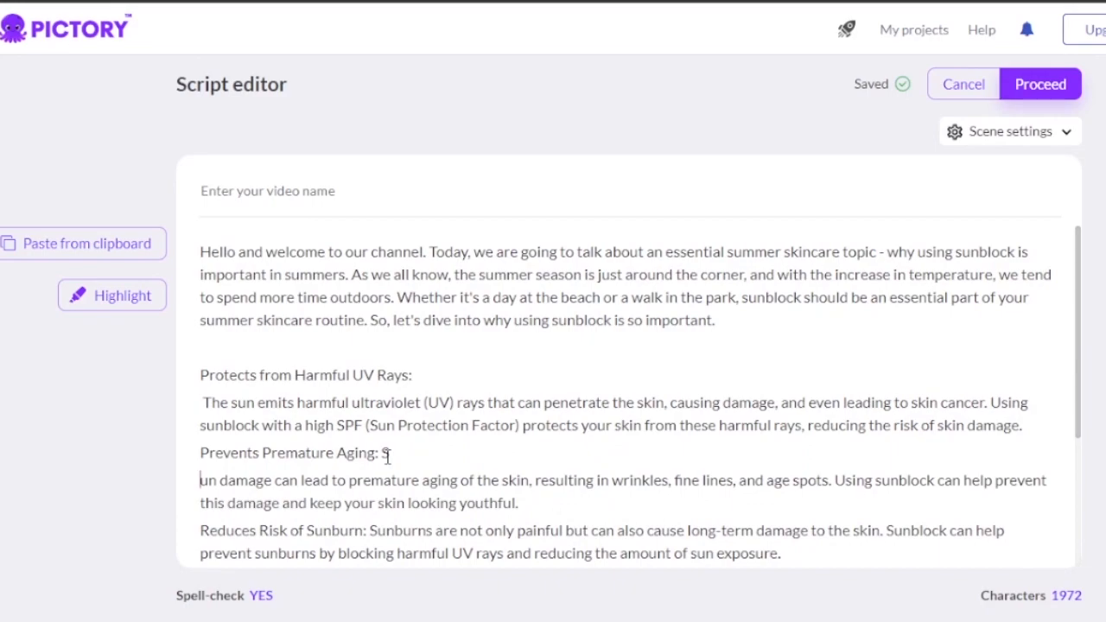
key("BackSpace")
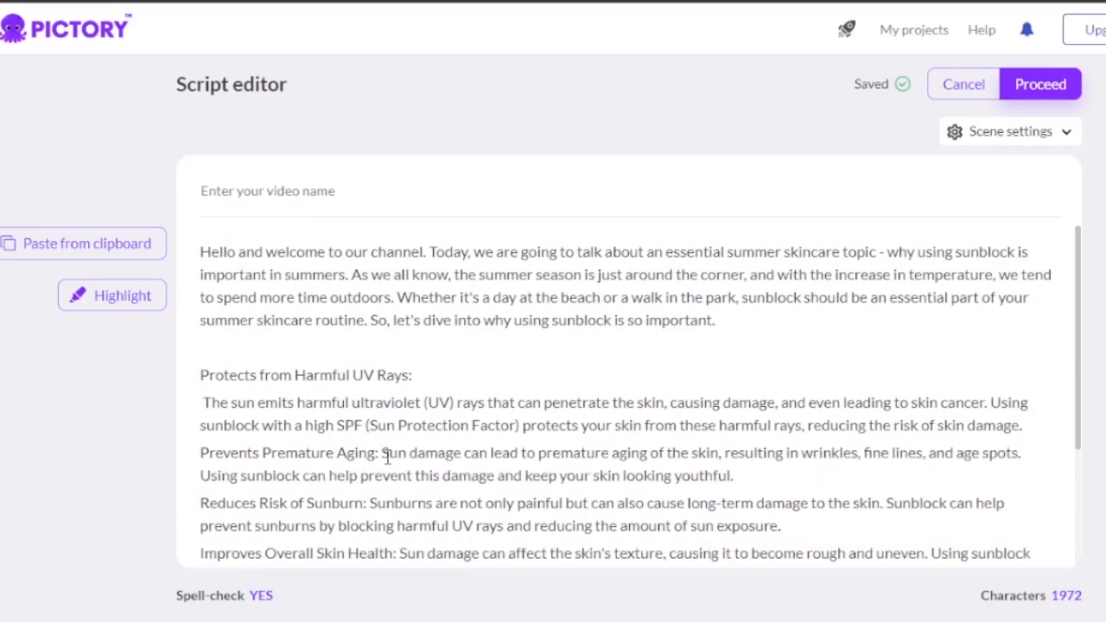
Put the headings "Prevents Premature Aging:" and "Reduces Risk of Sunburn:" on their own lines above their paragraphs
left_click(383, 452)
key("Return")
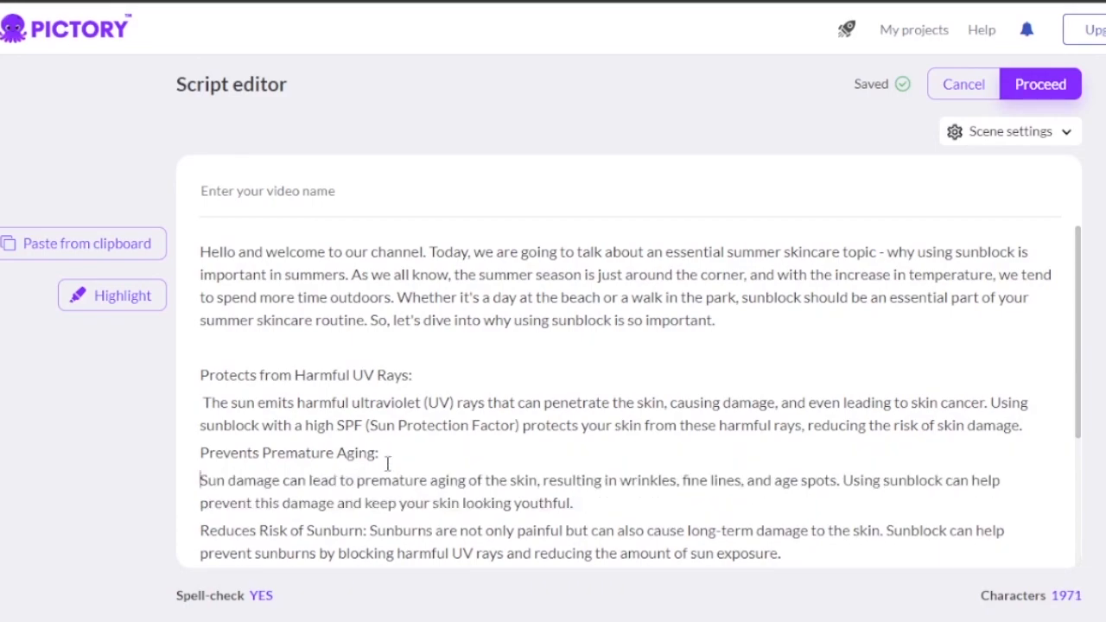
left_click(371, 531)
key("Return")
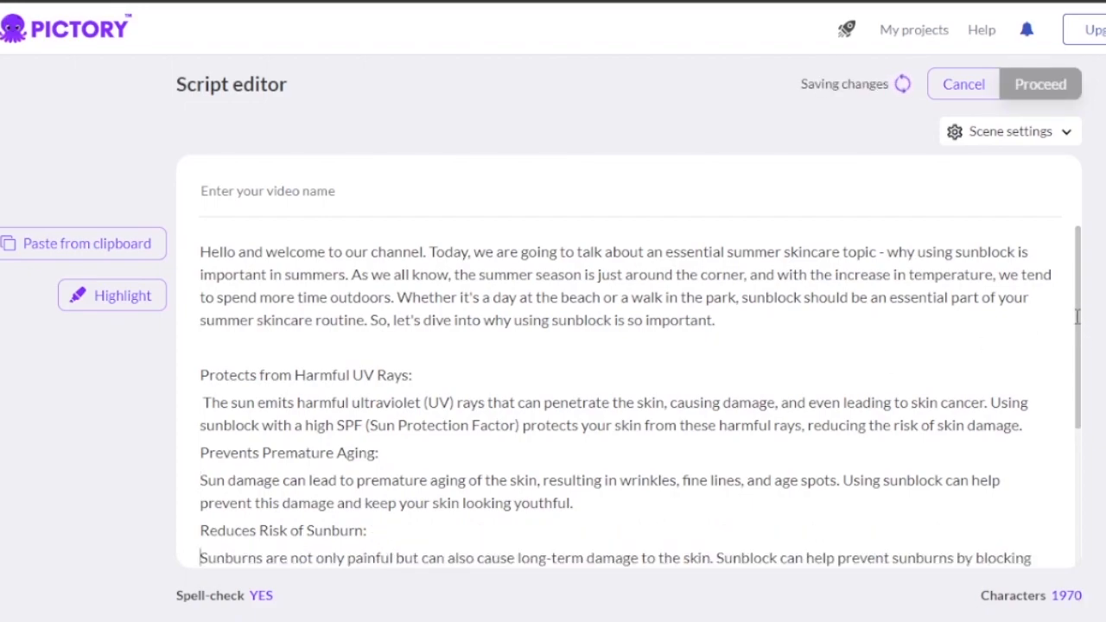
Put the headings "Improves Overall Skin Health:" and "Suitable for All Skin Types:" on their own lines above their paragraphs
scroll(1077, 317, "down", 2)
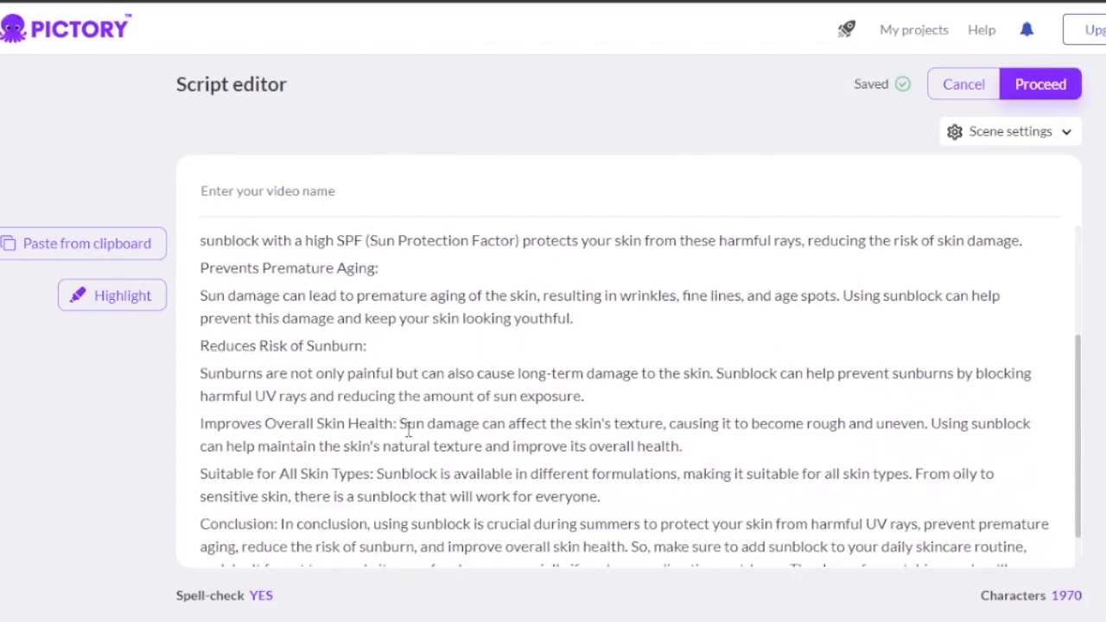
left_click(400, 423)
key("Return")
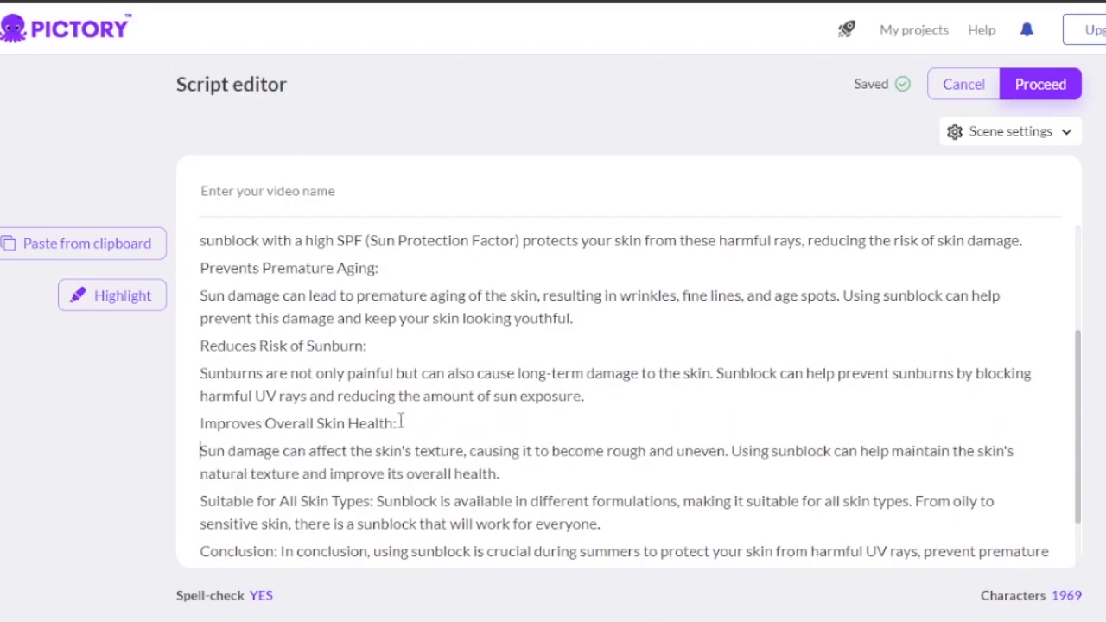
left_click(377, 500)
key("Return")
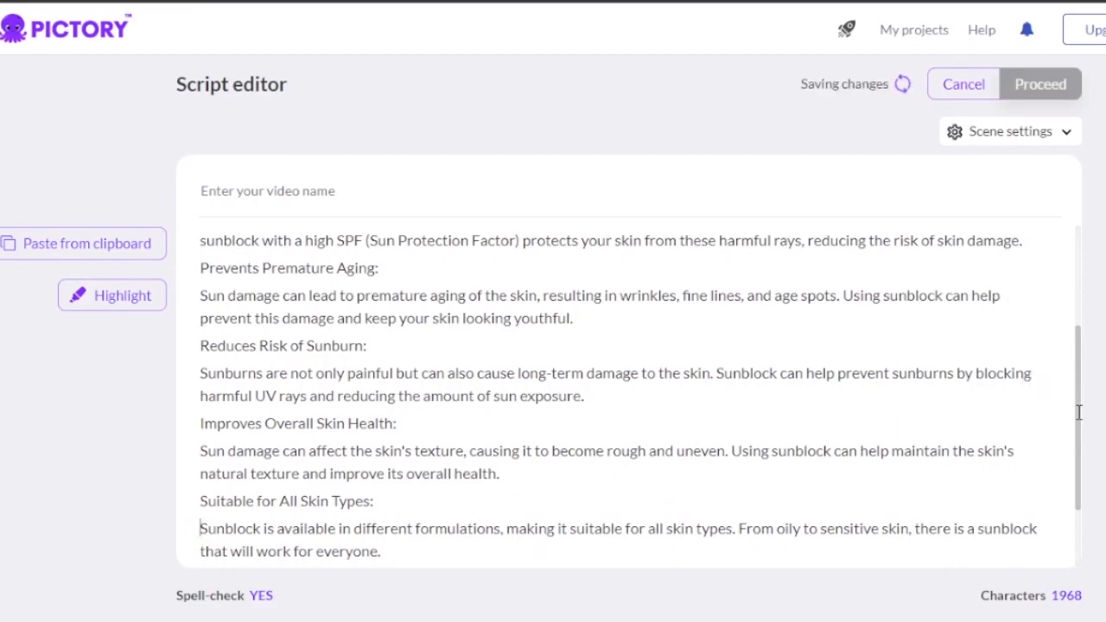
Delete the "Conclusion:" label at the start of the script's final paragraph
left_click_drag(1078, 406, 1077, 502)
left_click_drag(280, 475, 186, 483)
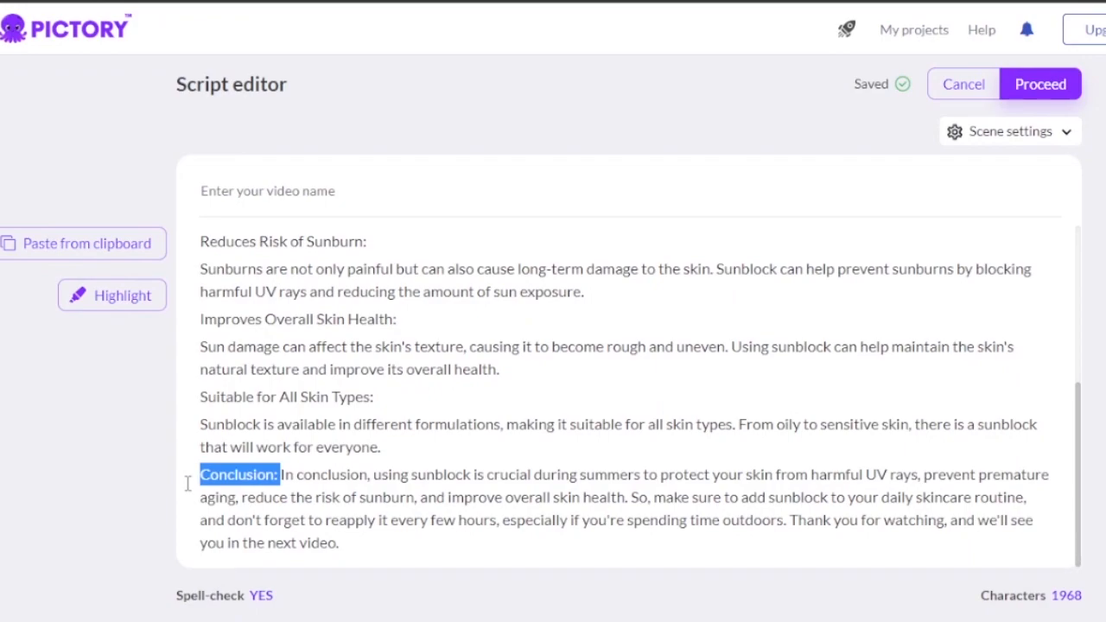
key("BackSpace")
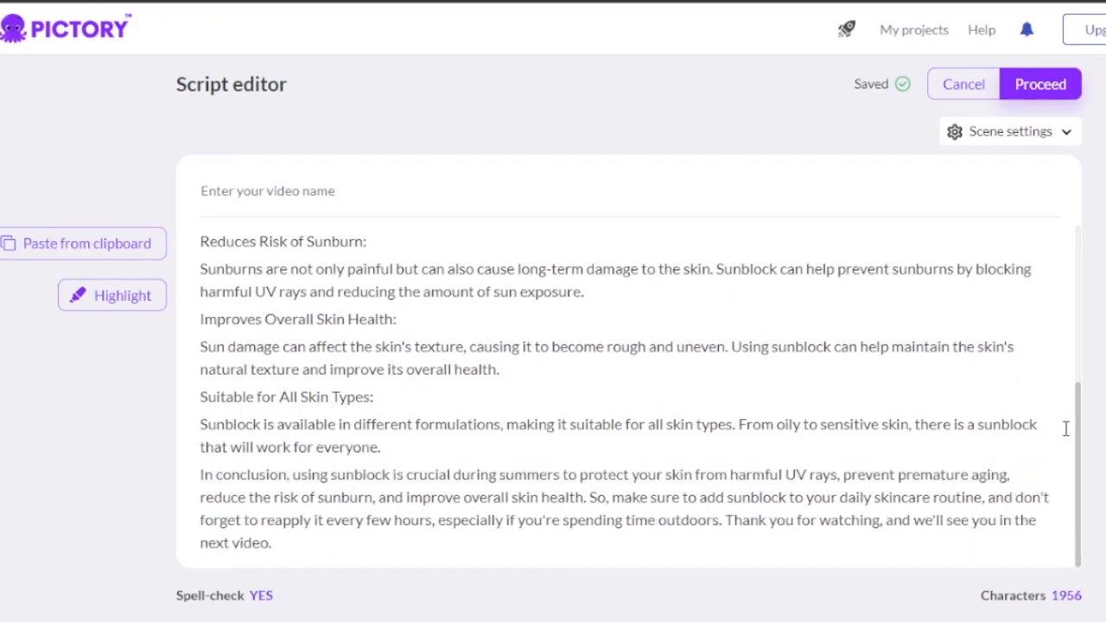
Highlight all five section headings in the script, from "Protects from Harmful UV Rays:" to "Suitable for All Skin Types:"
left_click_drag(1079, 423, 1078, 214)
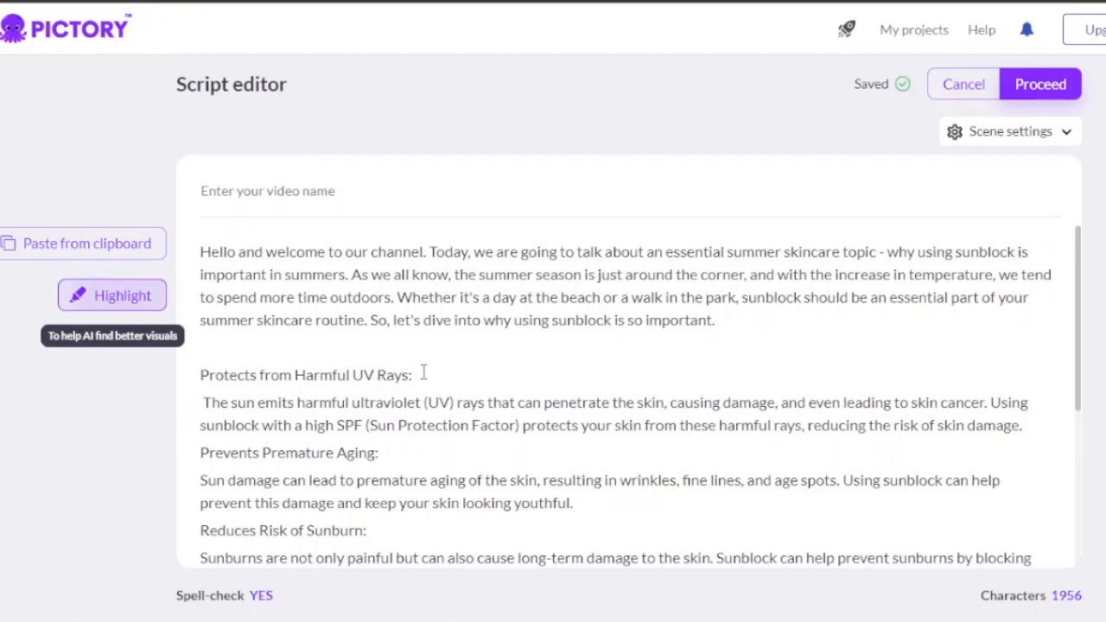
left_click_drag(421, 375, 184, 372)
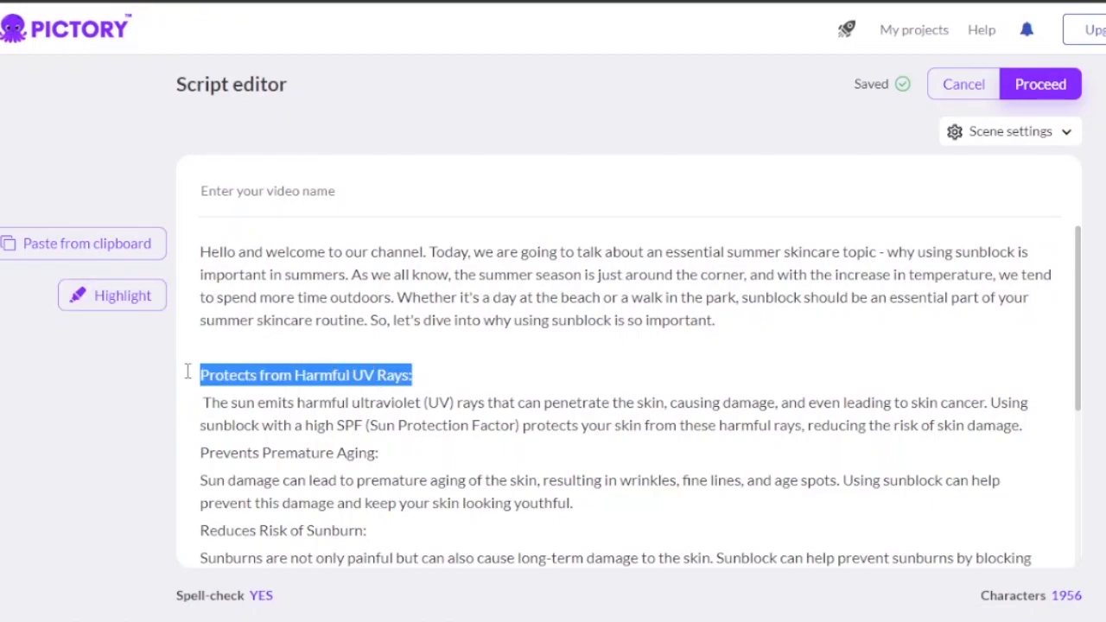
left_click(119, 298)
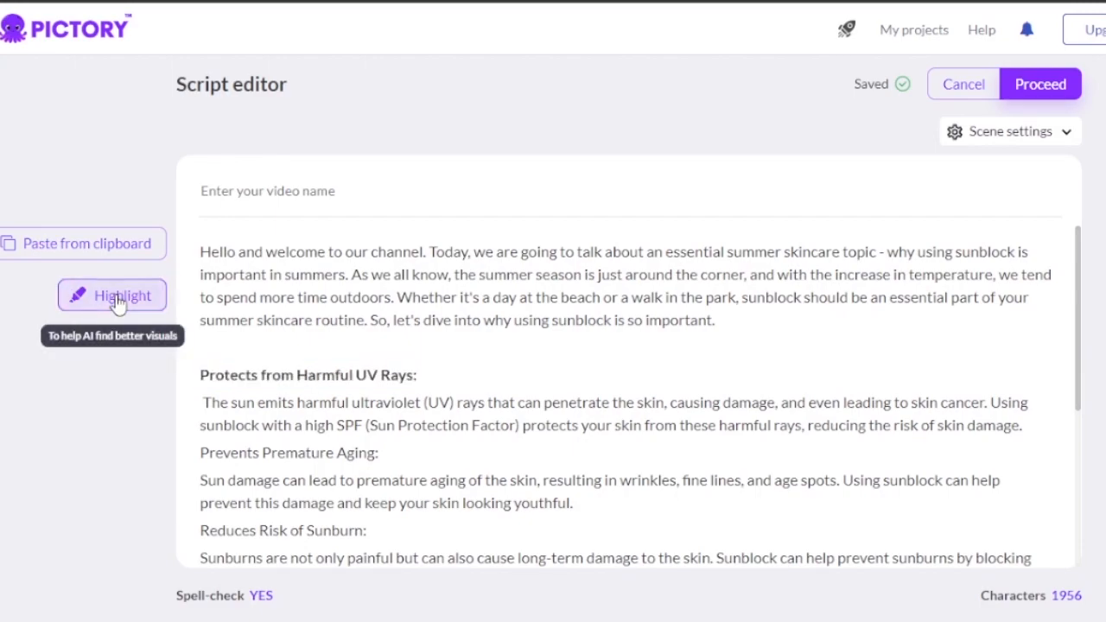
left_click_drag(392, 454, 198, 456)
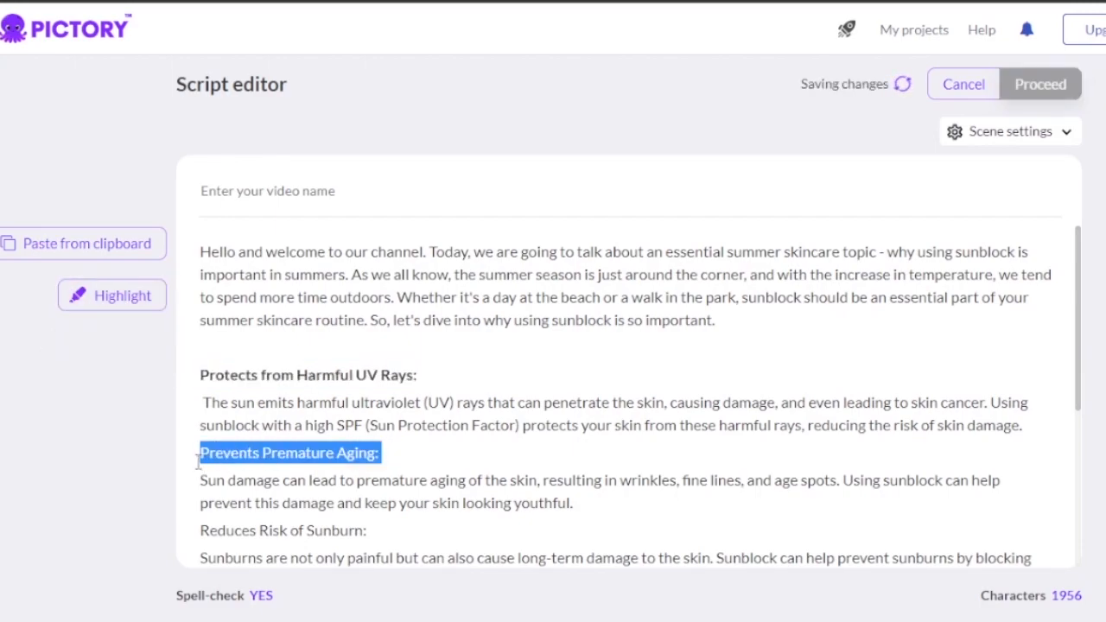
left_click(103, 304)
left_click_drag(380, 530, 198, 528)
left_click(102, 298)
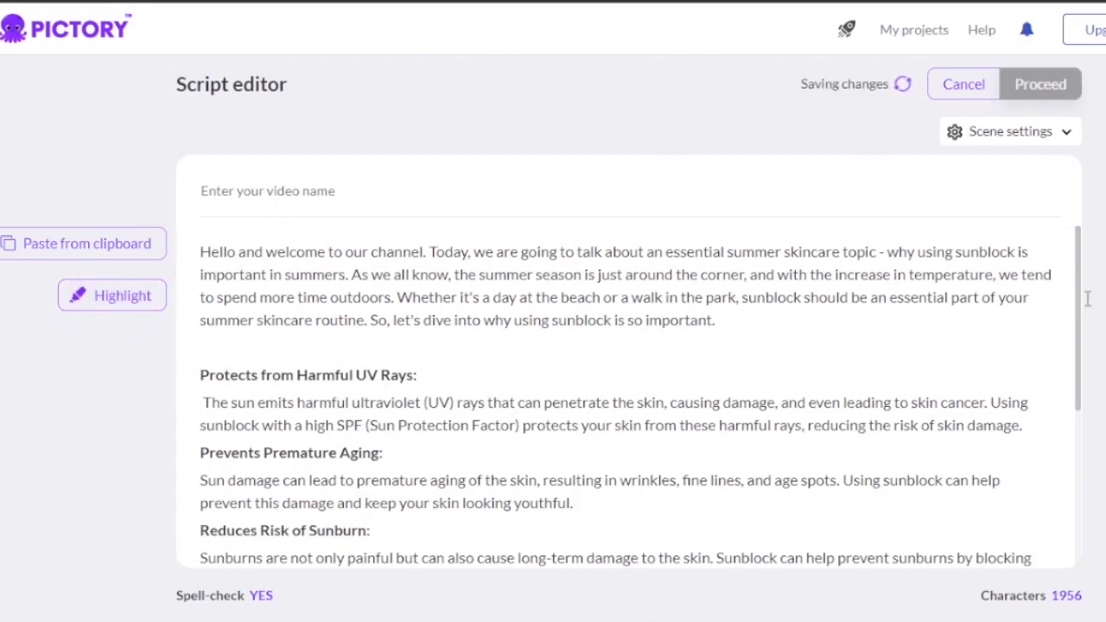
left_click_drag(1080, 298, 1078, 372)
left_click_drag(412, 468, 161, 475)
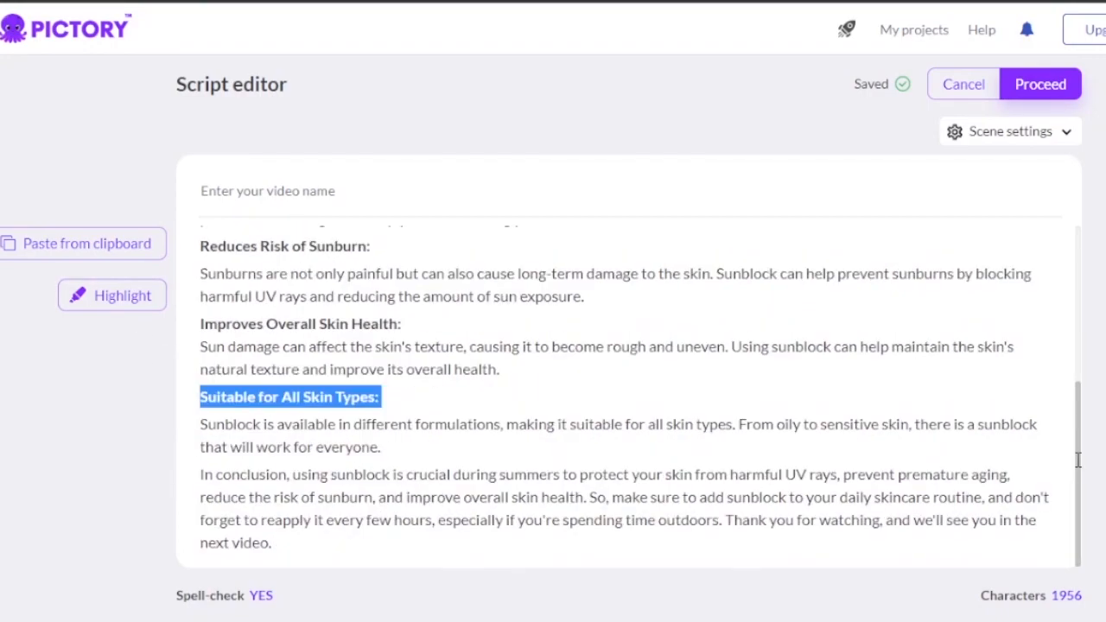
Proceed from the script editor to the template selection
left_click_drag(1078, 407, 1081, 251)
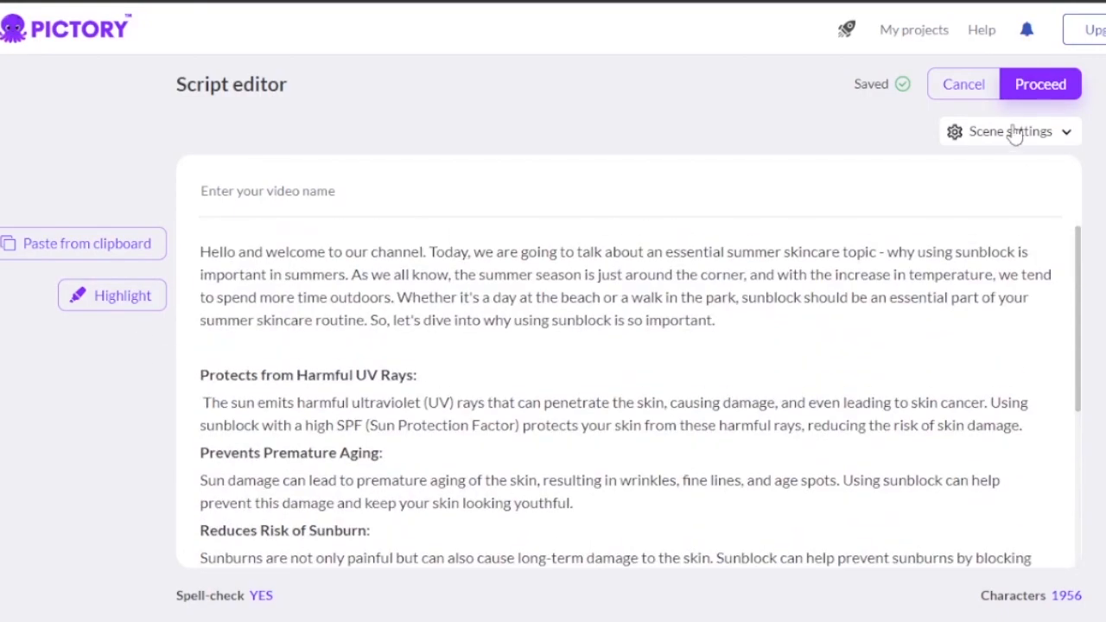
left_click(1047, 94)
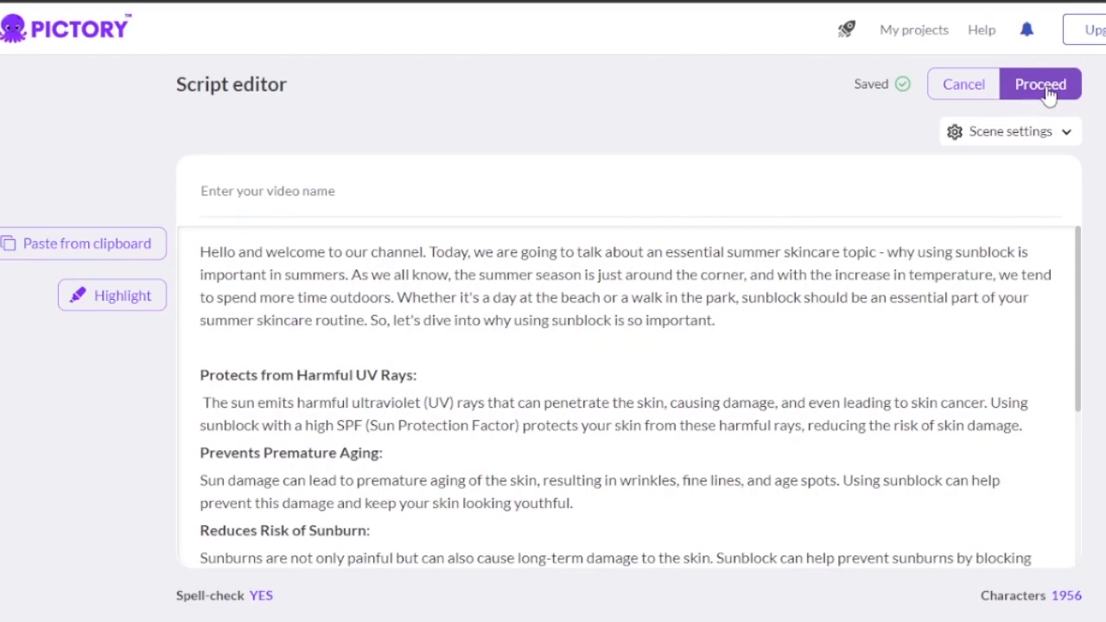
left_click(1048, 93)
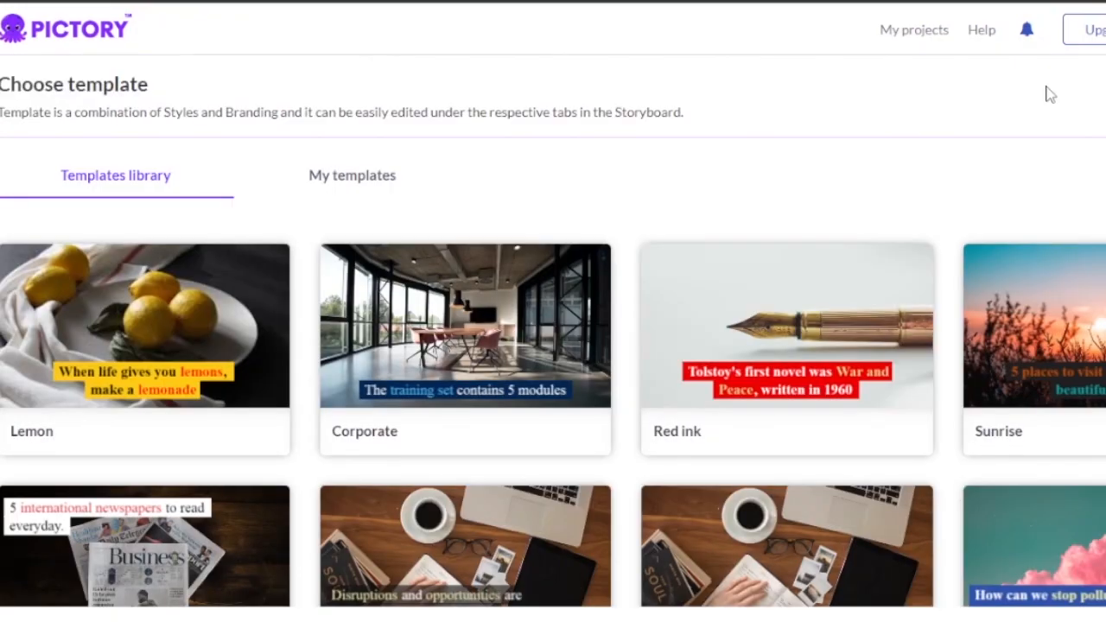
Choose the Standard template from the templates library and create the storyboard in the 16:9 aspect ratio
mouse_move(460, 354)
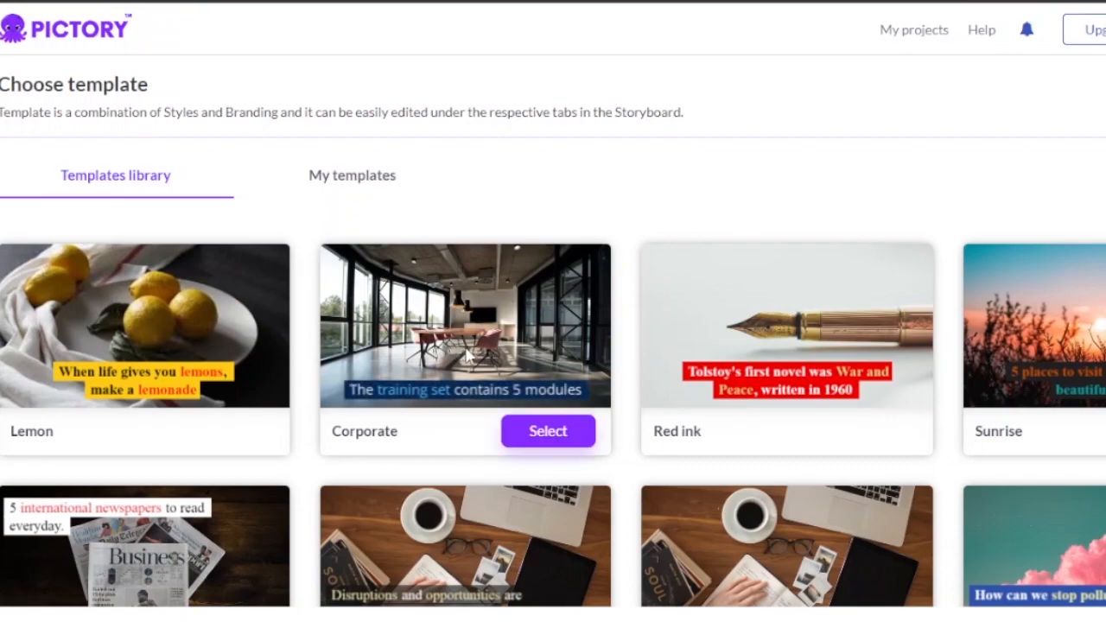
mouse_move(125, 388)
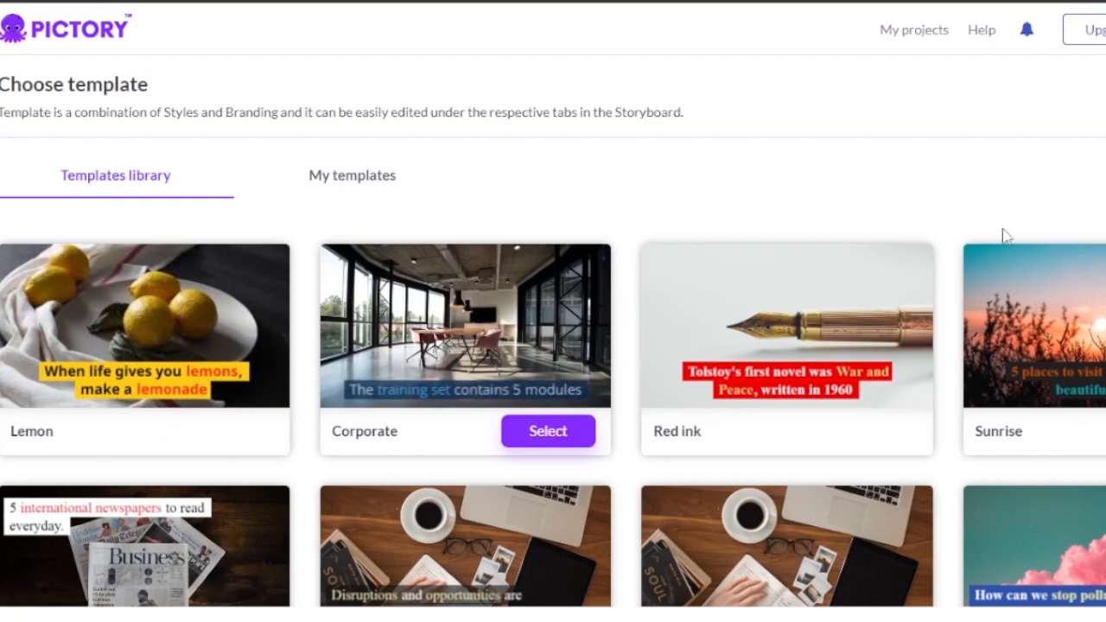
scroll(553, 406, "down", 3)
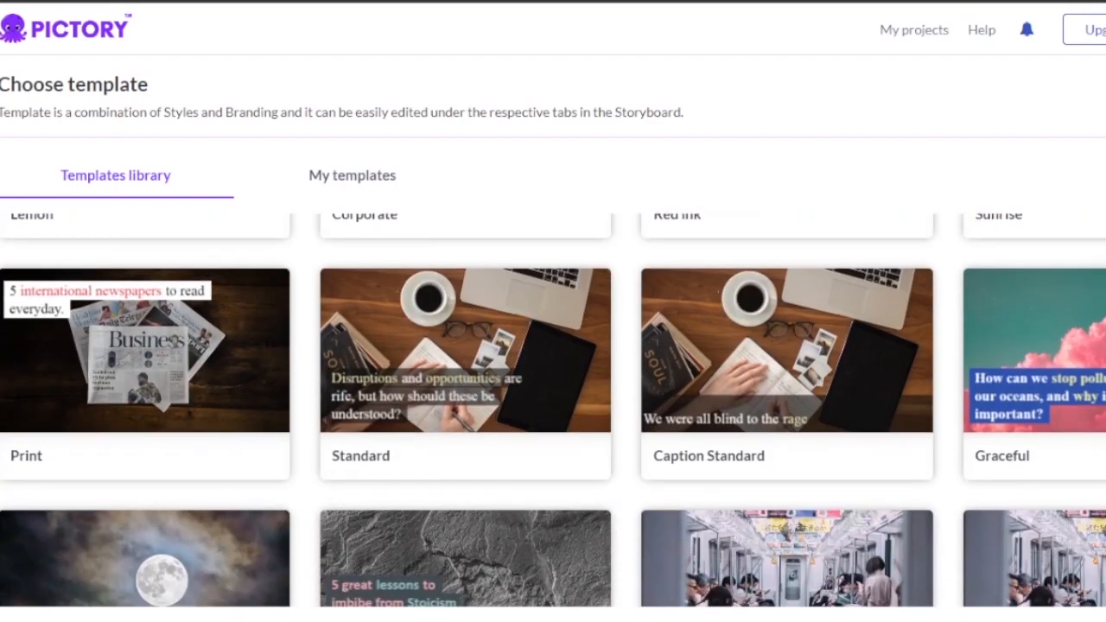
scroll(553, 409, "up", 2)
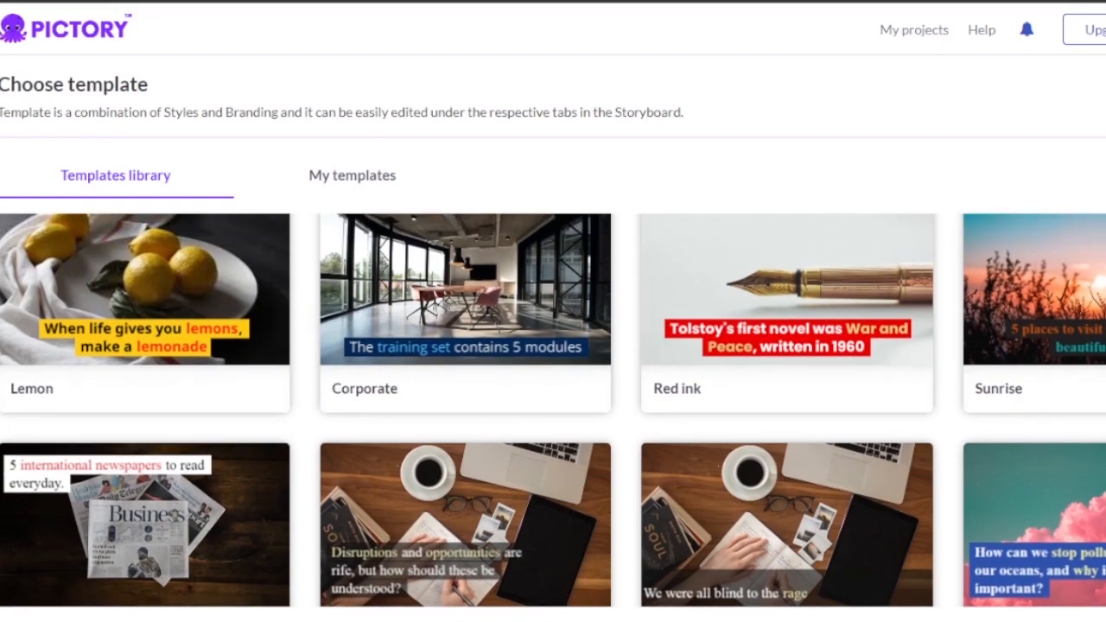
scroll(656, 363, "down", 1)
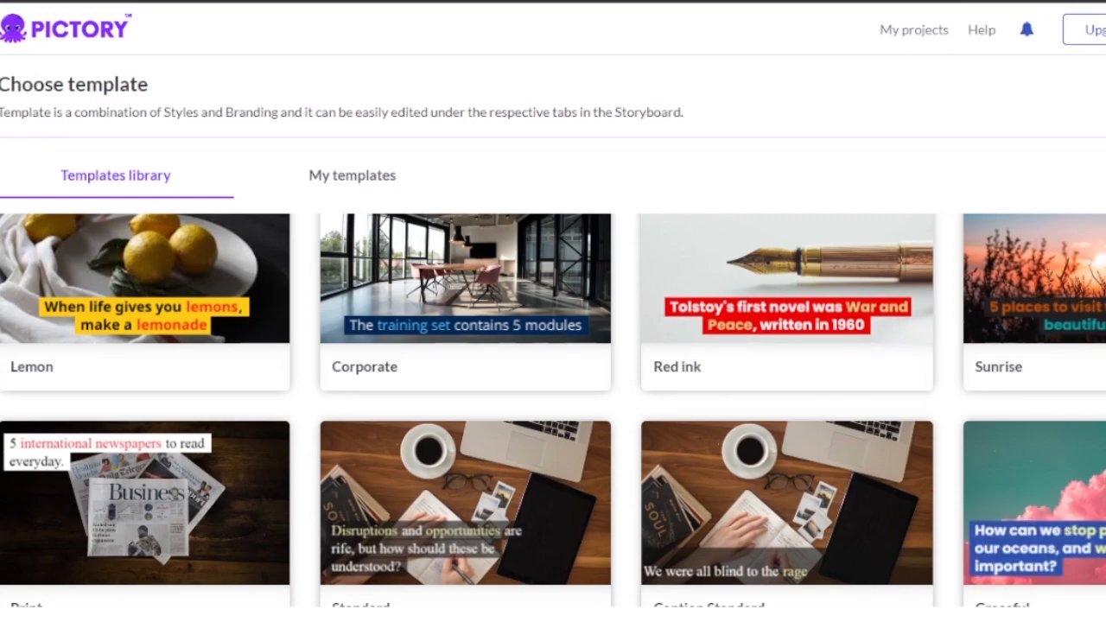
scroll(1090, 315, "down", 2)
scroll(1046, 292, "down", 2)
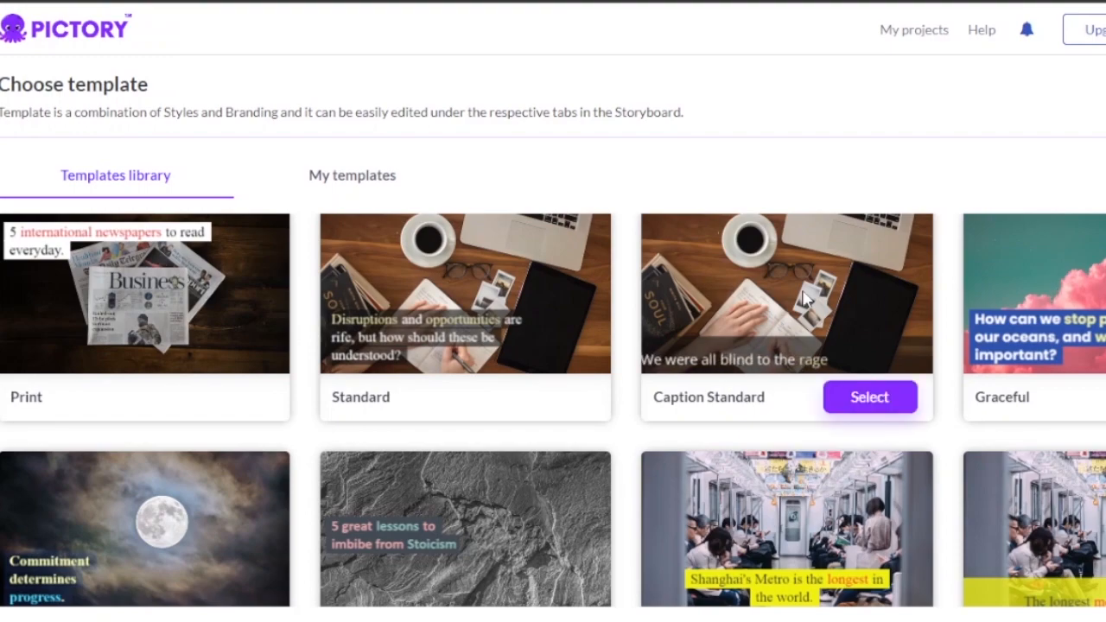
mouse_move(448, 272)
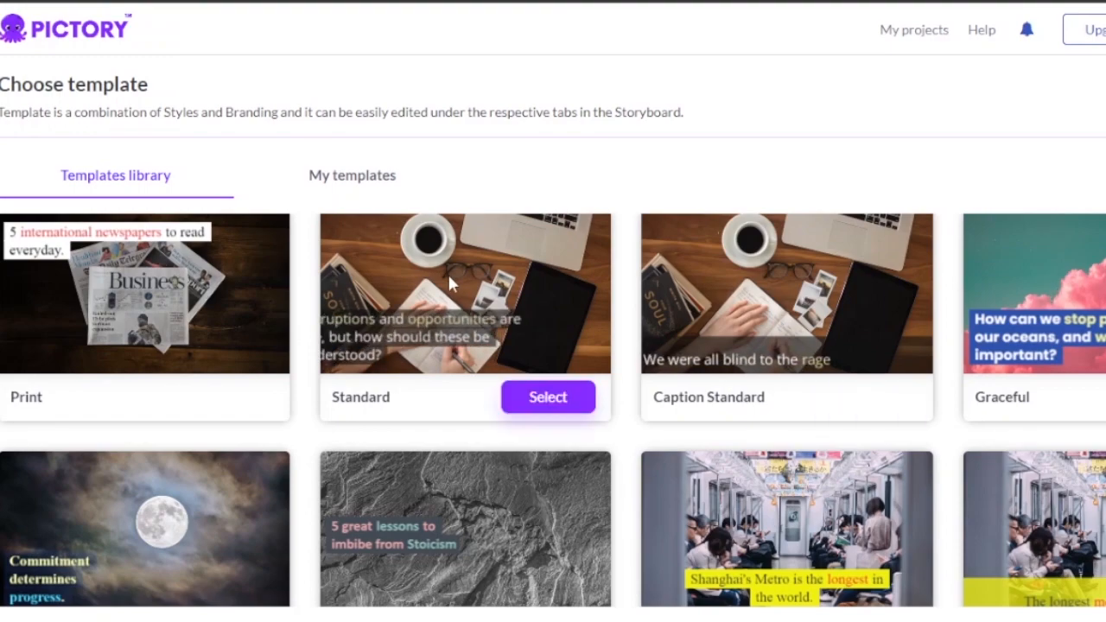
left_click(559, 401)
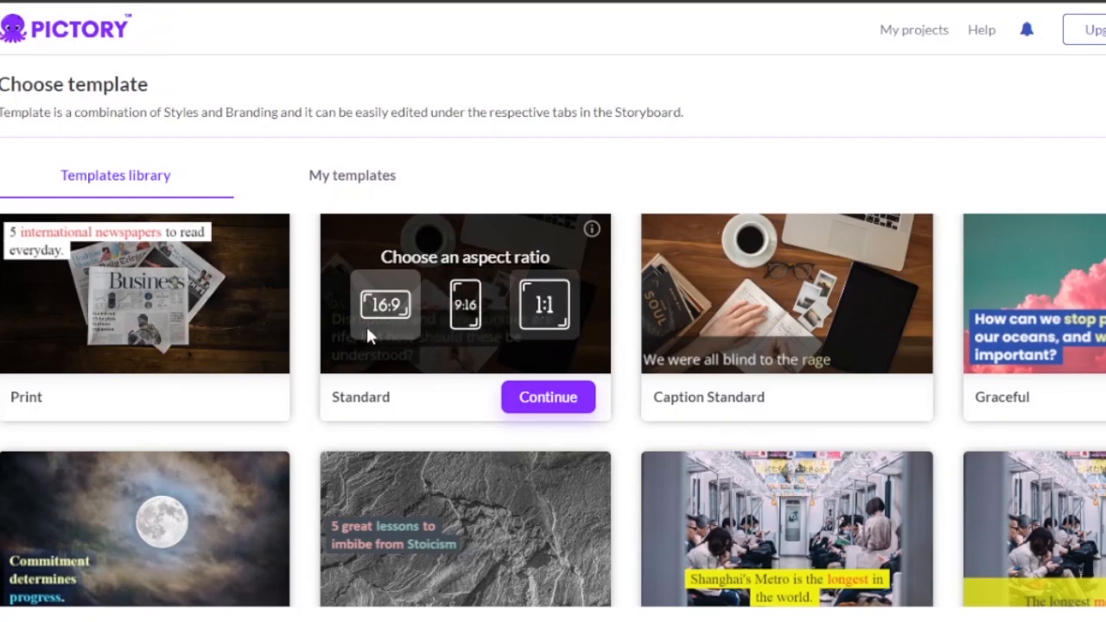
left_click(562, 407)
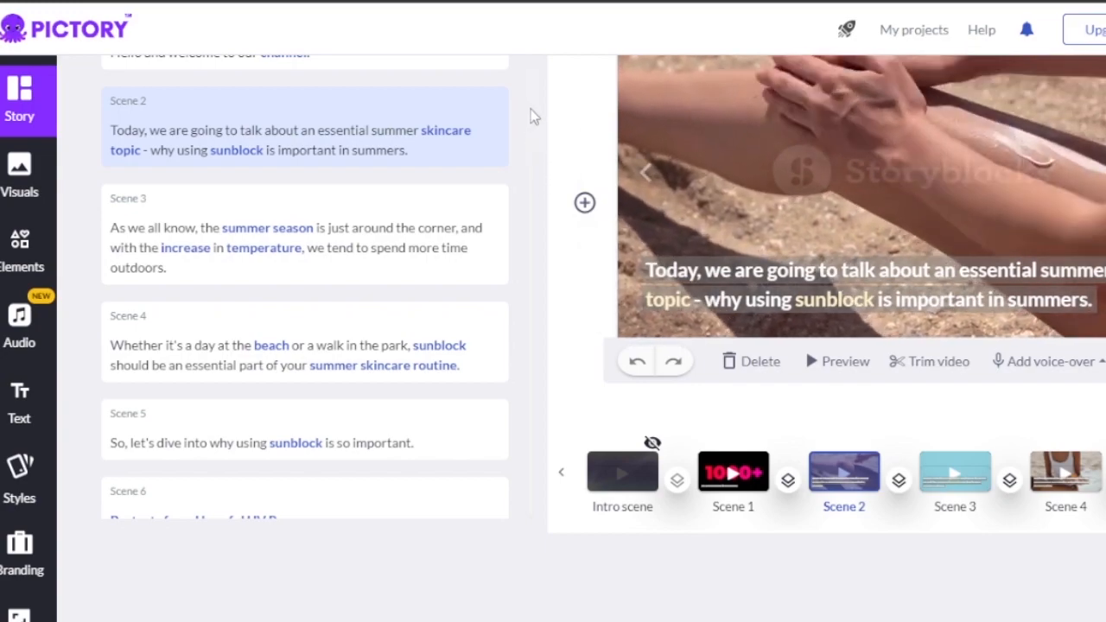
Look through the storyboard's scene texts, step from Scene 2 to Scene 4 and preview the visuals matched to them
scroll(532, 111, "down", 1)
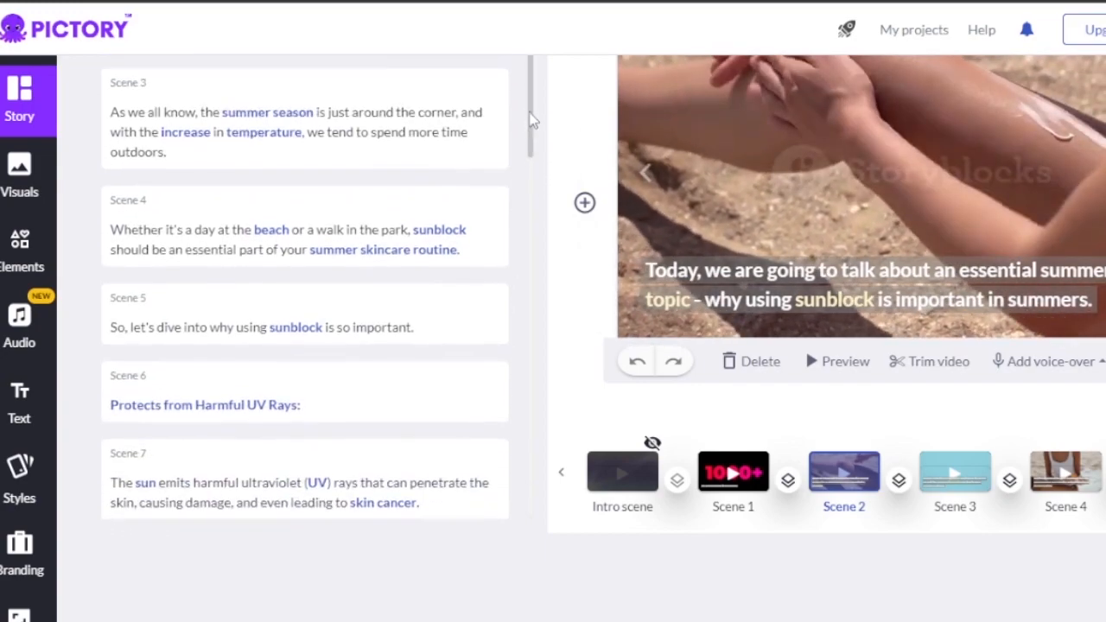
scroll(532, 95, "up", 1)
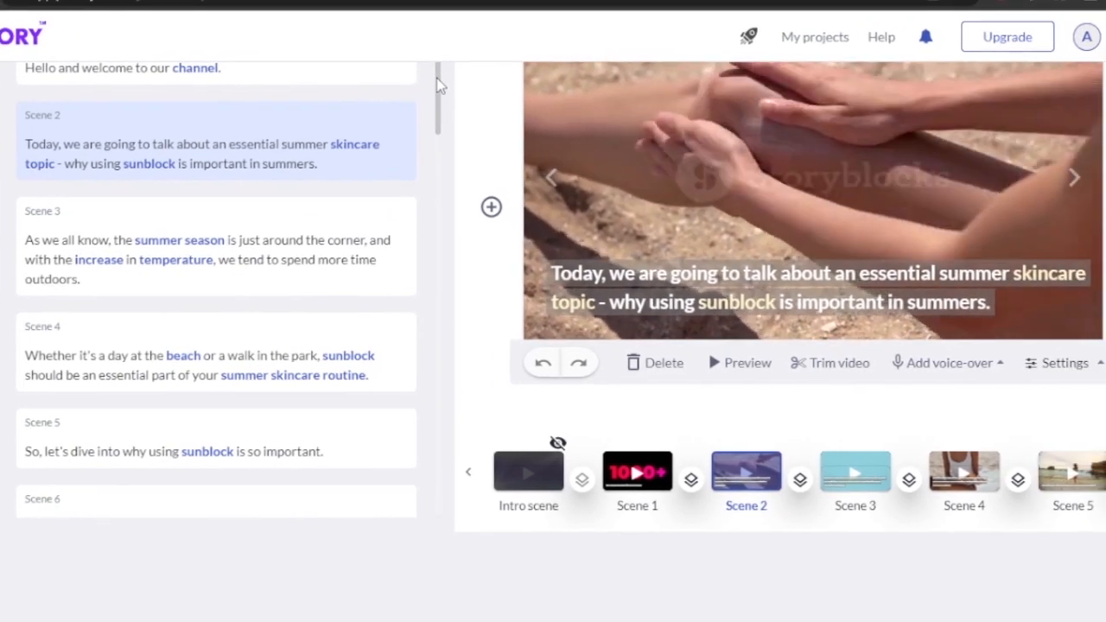
scroll(430, 225, "down", 6)
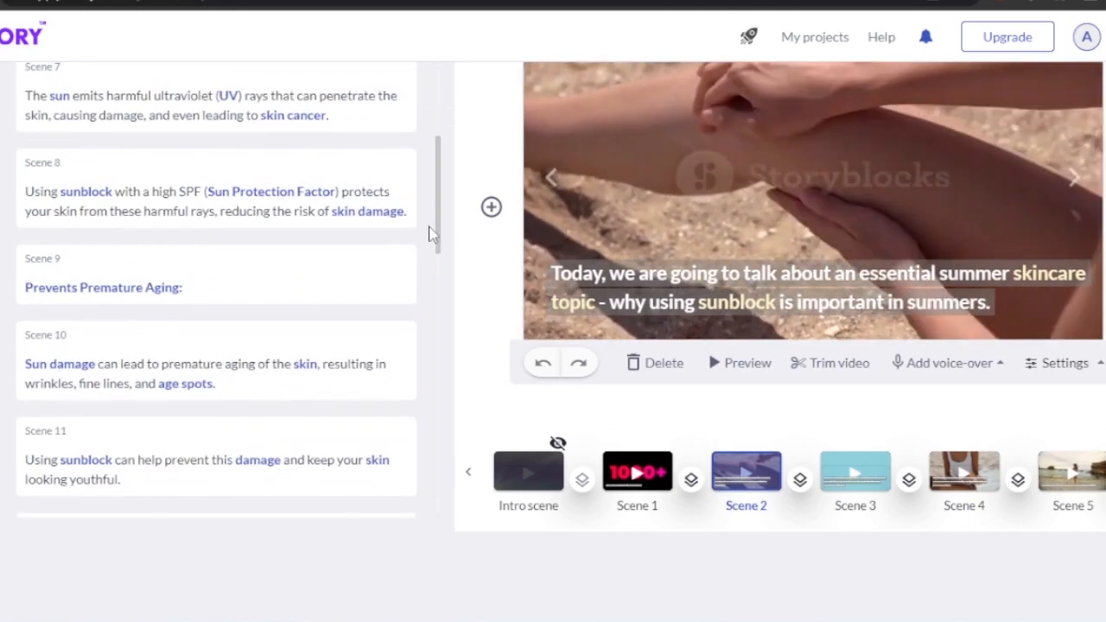
scroll(432, 230, "up", 2)
scroll(432, 226, "up", 5)
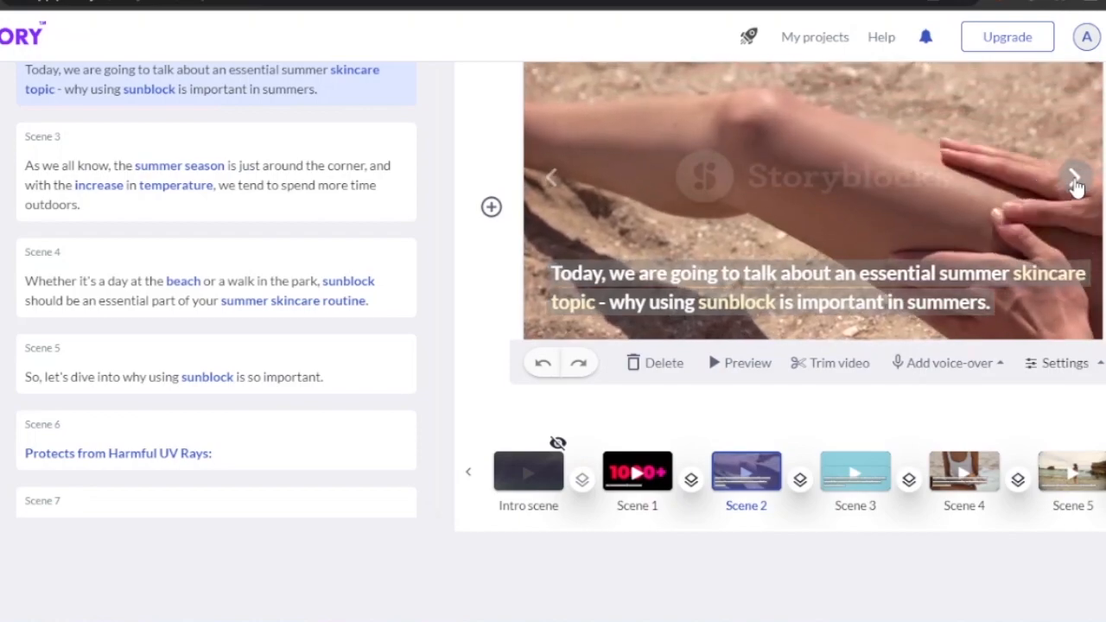
left_click(1075, 181)
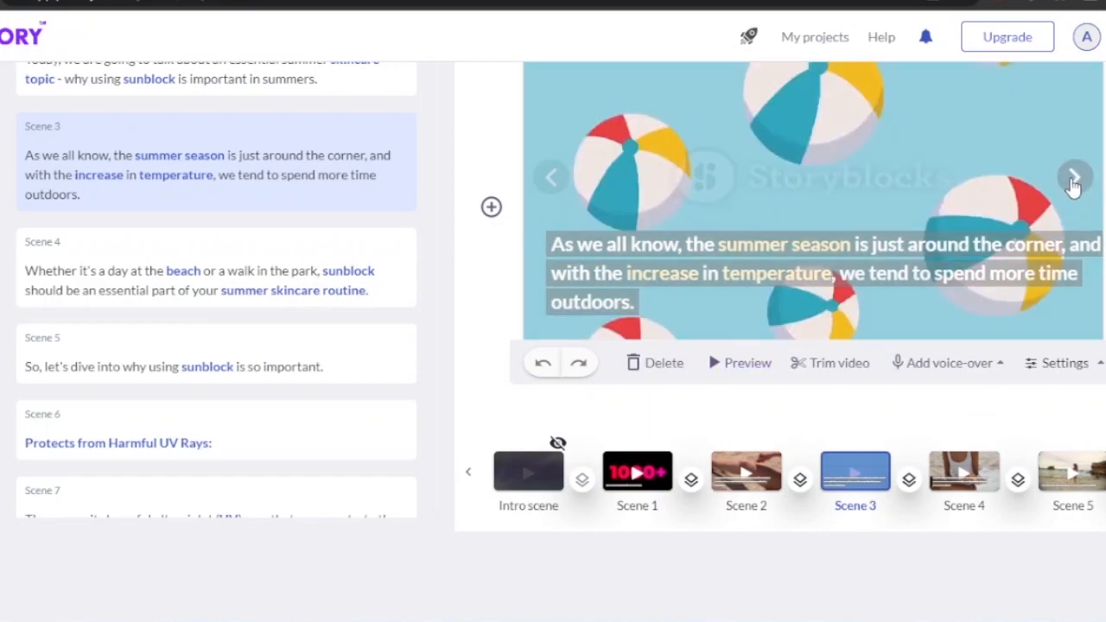
left_click(1072, 183)
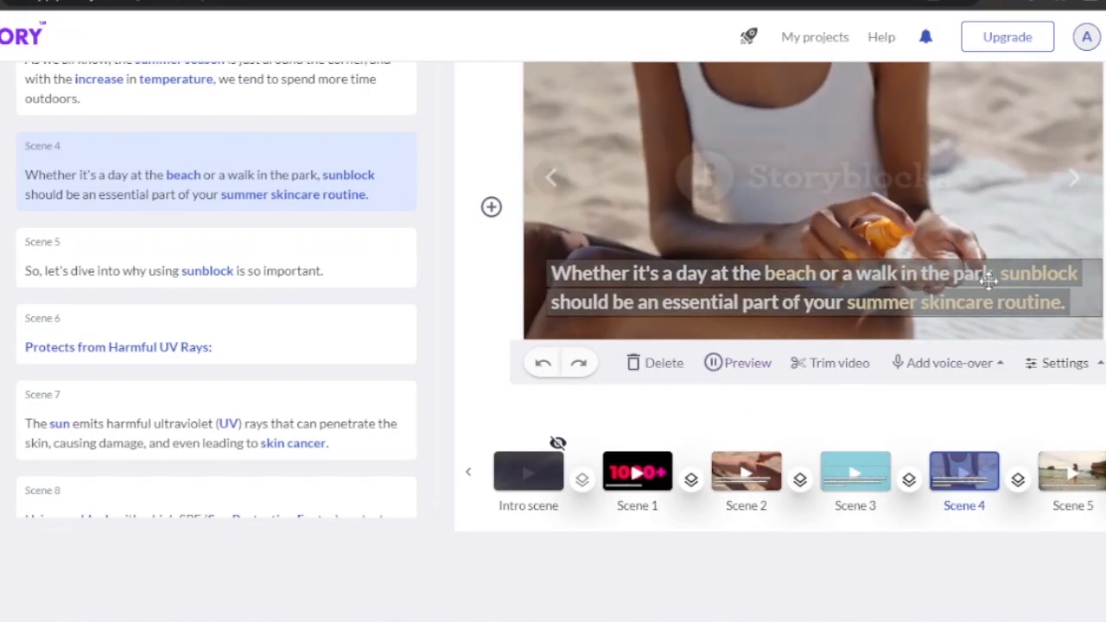
left_click(715, 349)
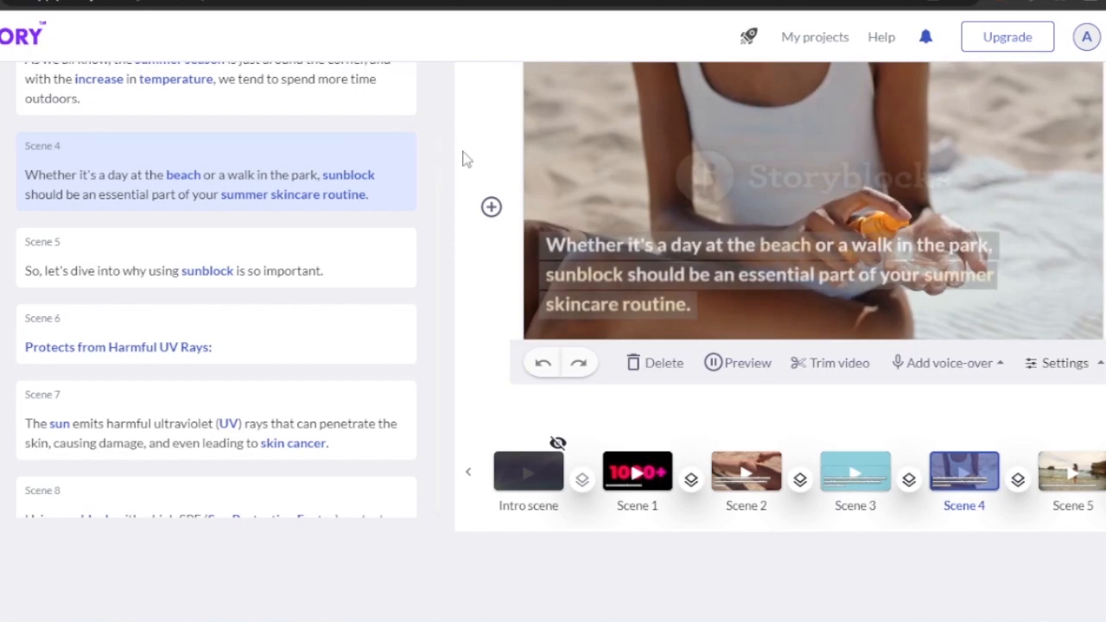
Open Scene 9, "Prevents Premature Aging:", and preview its visual
left_click_drag(441, 187, 441, 232)
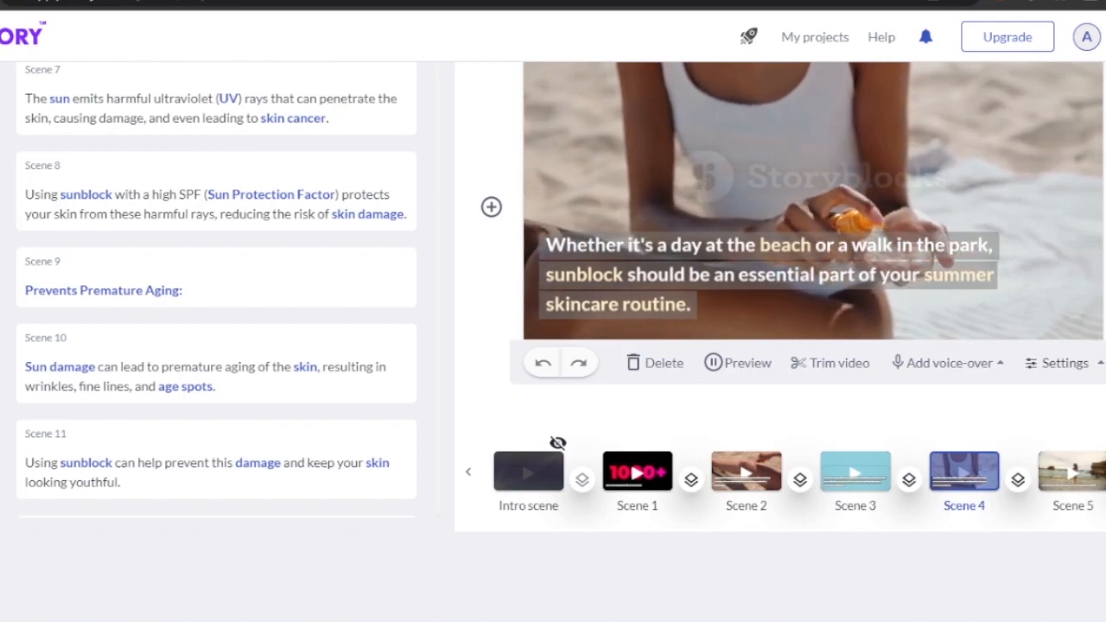
scroll(529, 470, "right", 5)
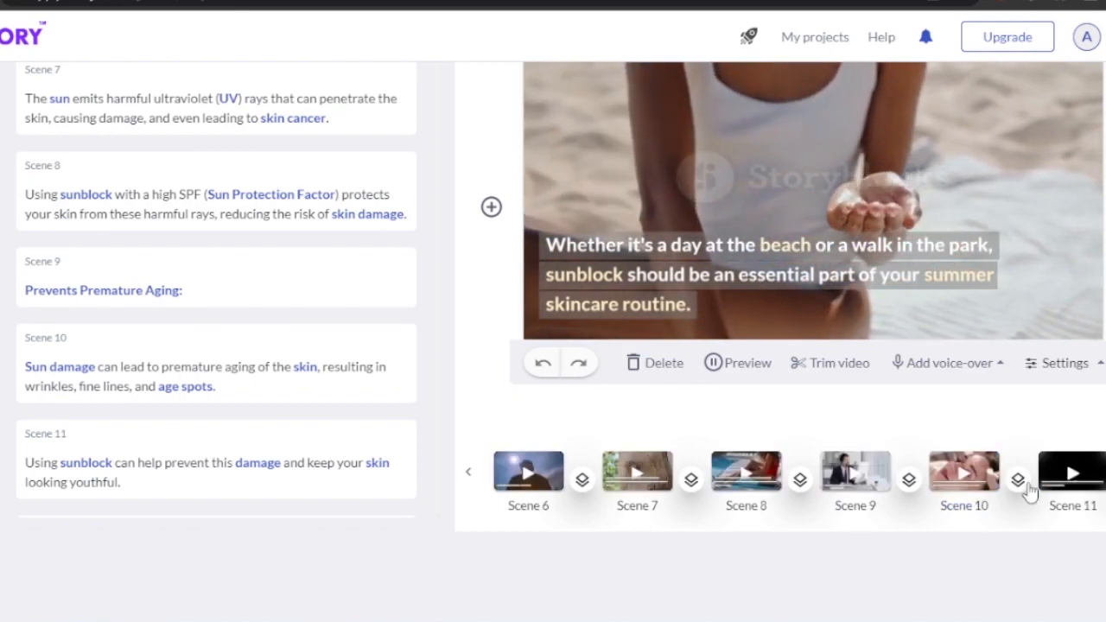
left_click(851, 478)
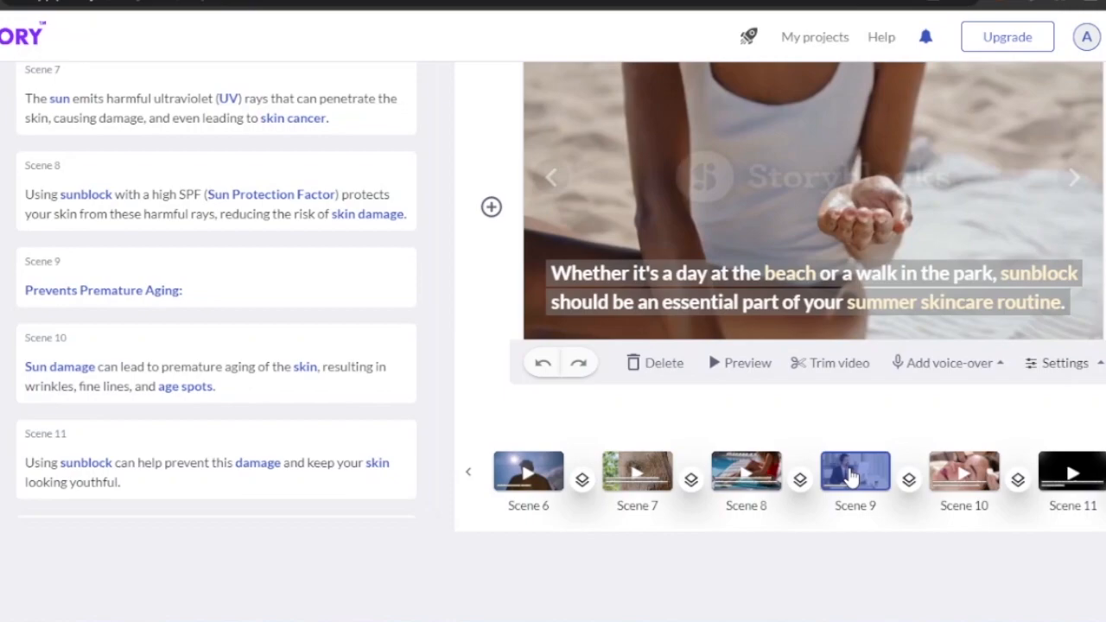
left_click(851, 477)
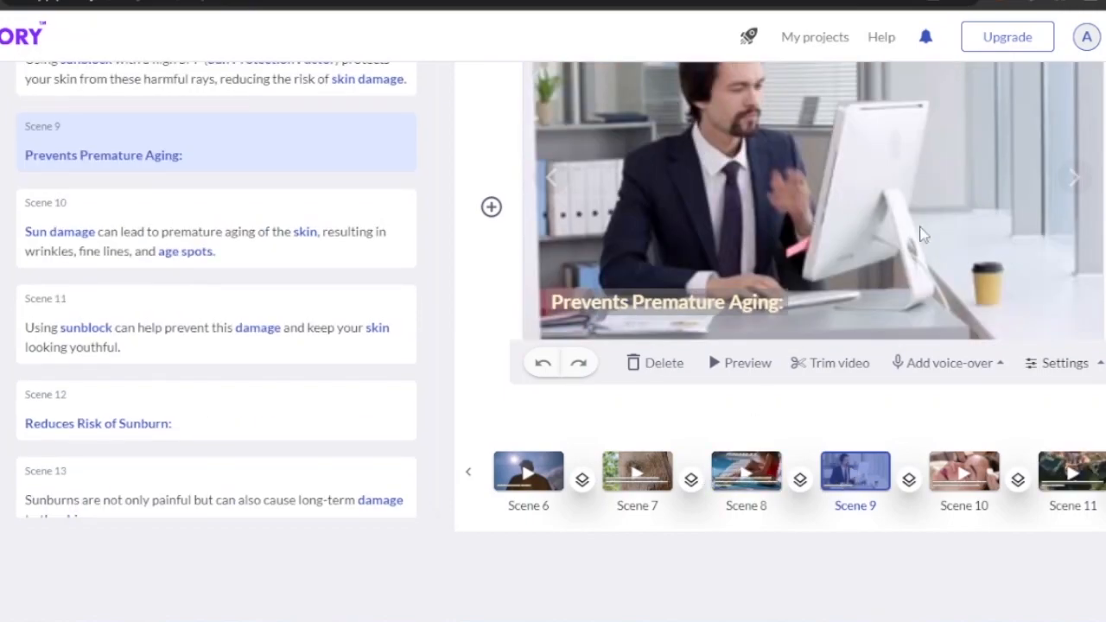
left_click(720, 366)
Replace Scene 3's visual with the library clip of sunlight through leaves, found by searching for "summer season"
left_click(472, 478)
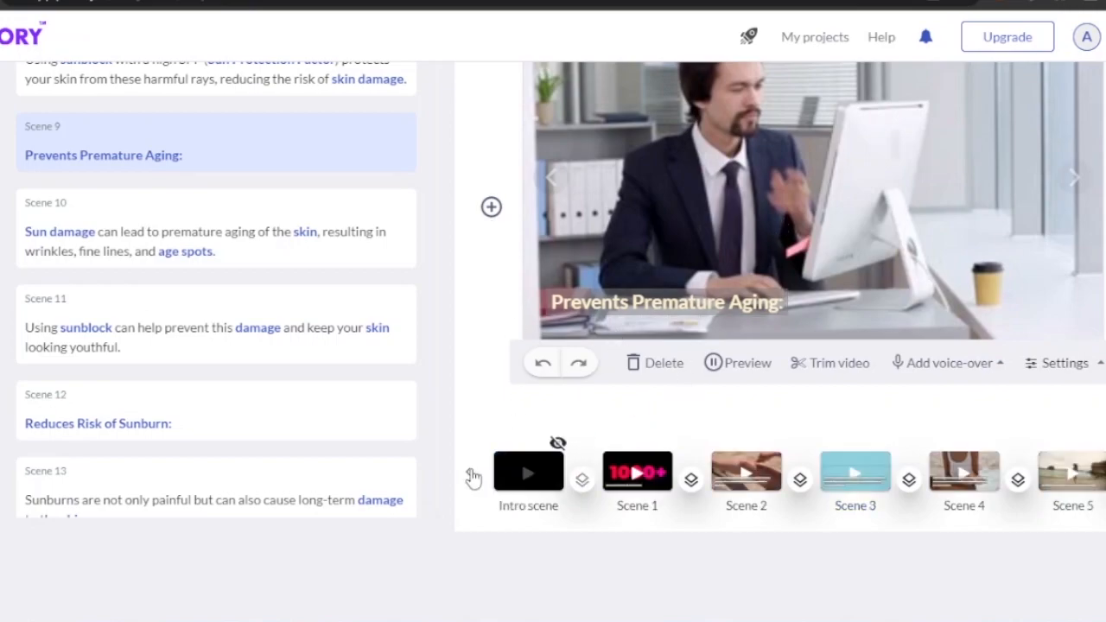
left_click(863, 484)
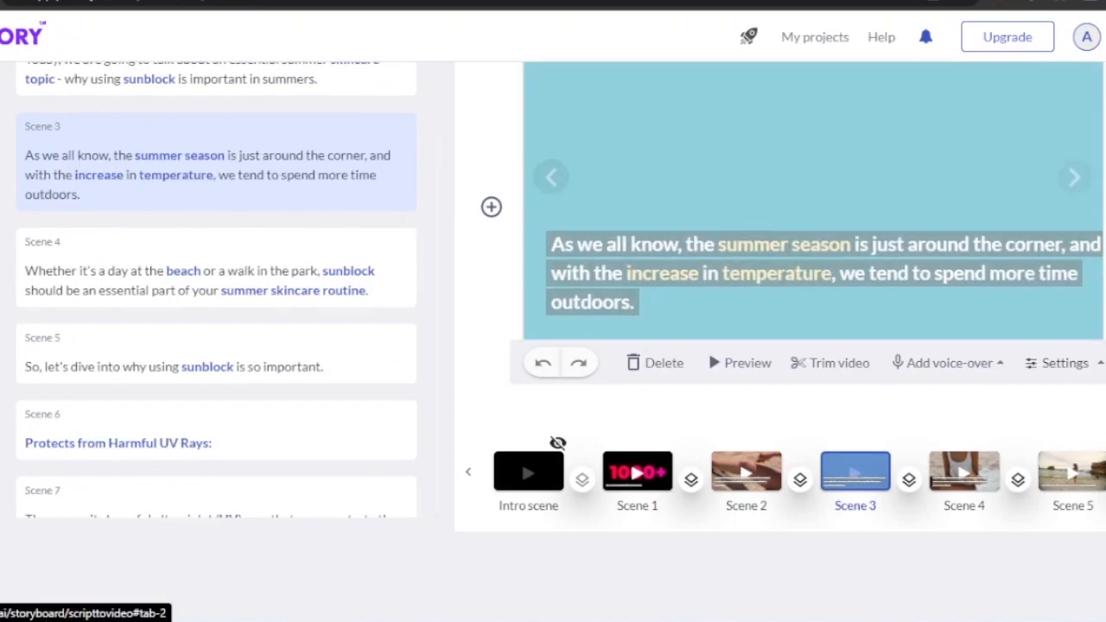
left_click(22, 179)
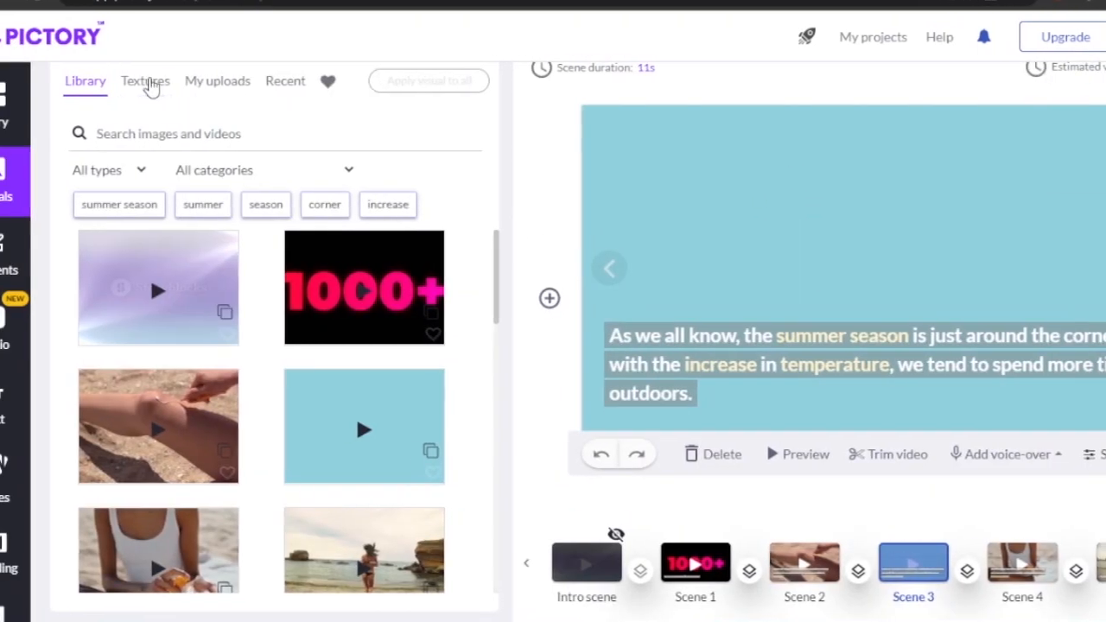
left_click(221, 127)
type("summer season")
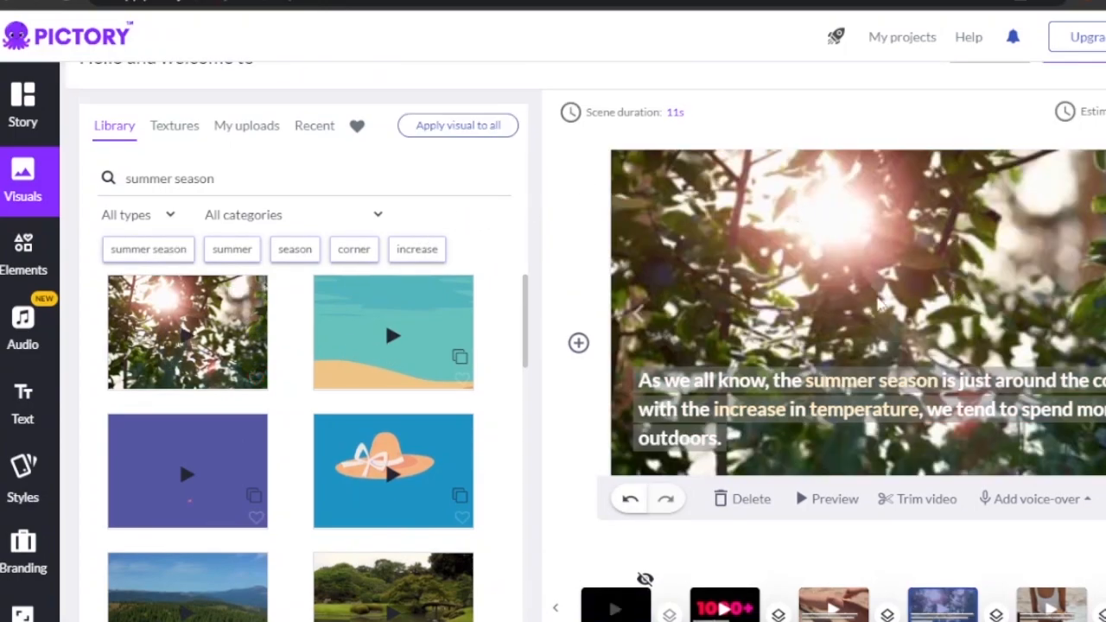
Preview Scene 3 and examine the options for adding a voice-over to it
left_click(803, 501)
left_click(1073, 501)
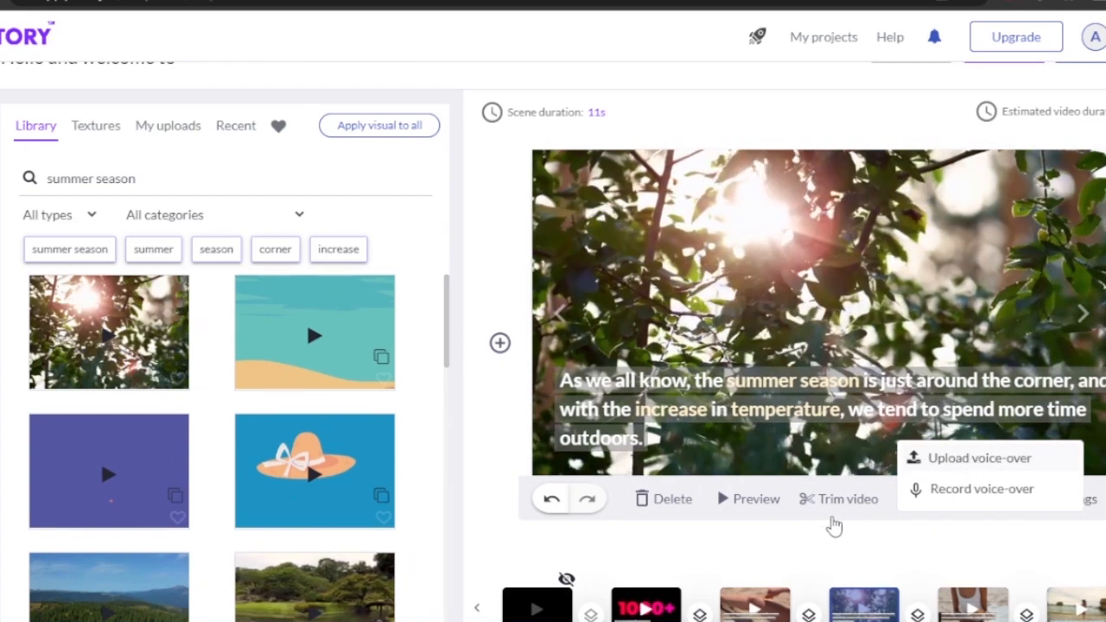
mouse_move(958, 499)
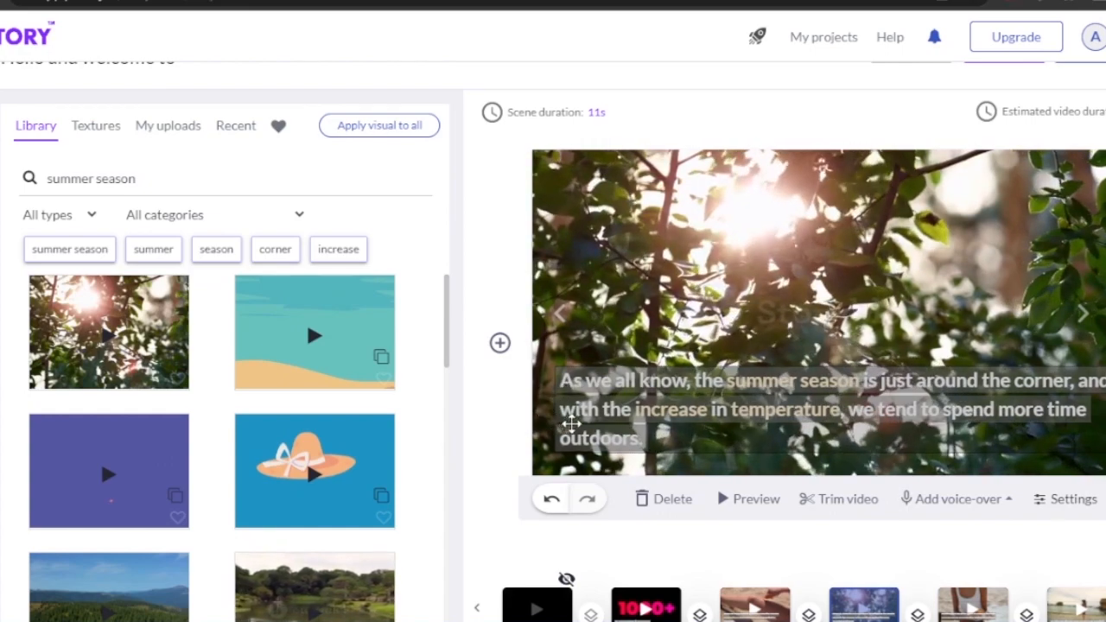
Move Scene 3's caption text slightly lower over the sunlight-through-leaves clip
left_click_drag(586, 399, 618, 400)
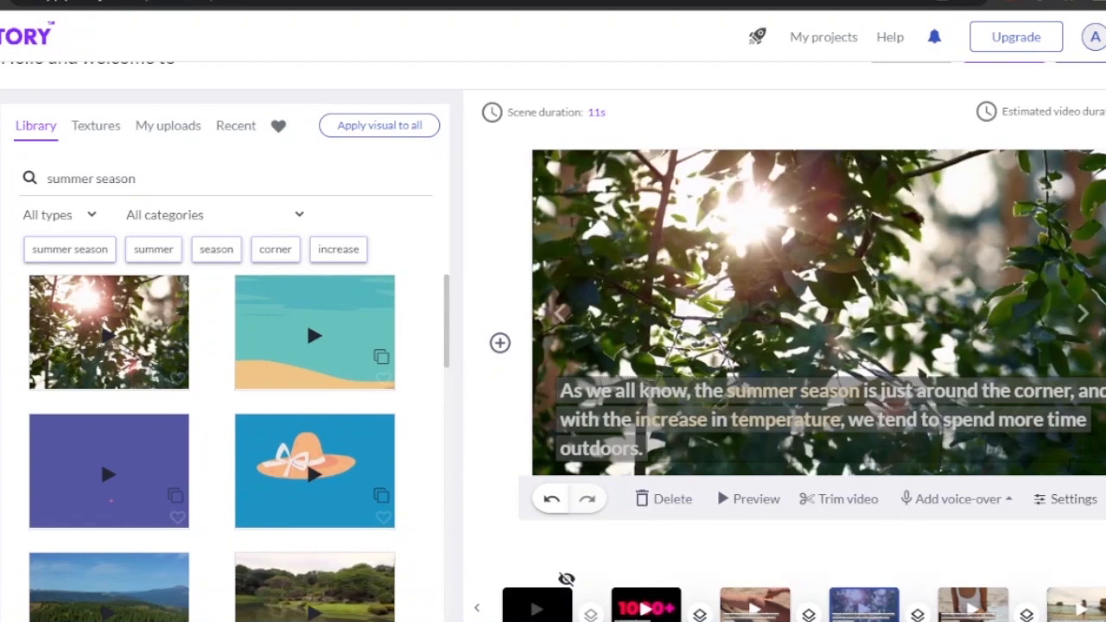
Look through the stickers, background music and text formats available for the scene, and open the styles
left_click(2, 389)
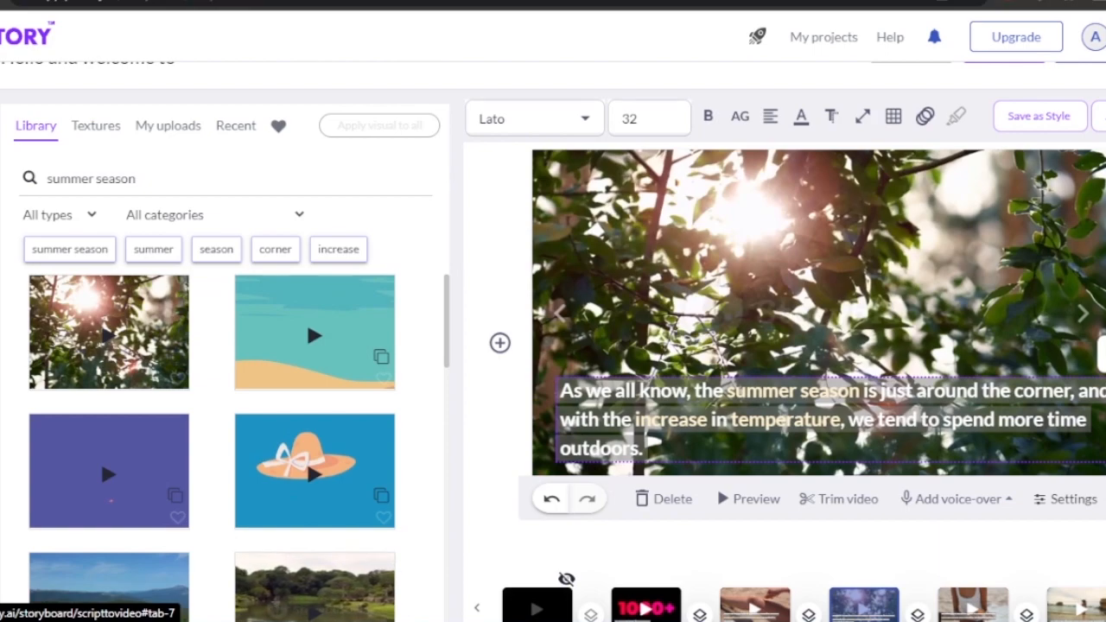
left_click(2, 345)
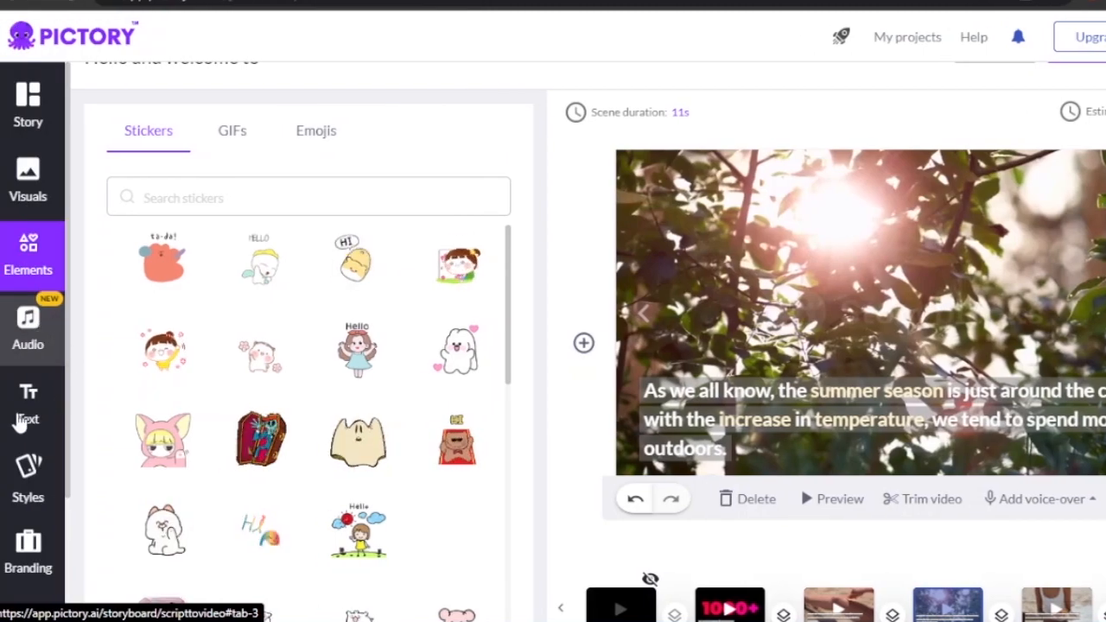
left_click(28, 333)
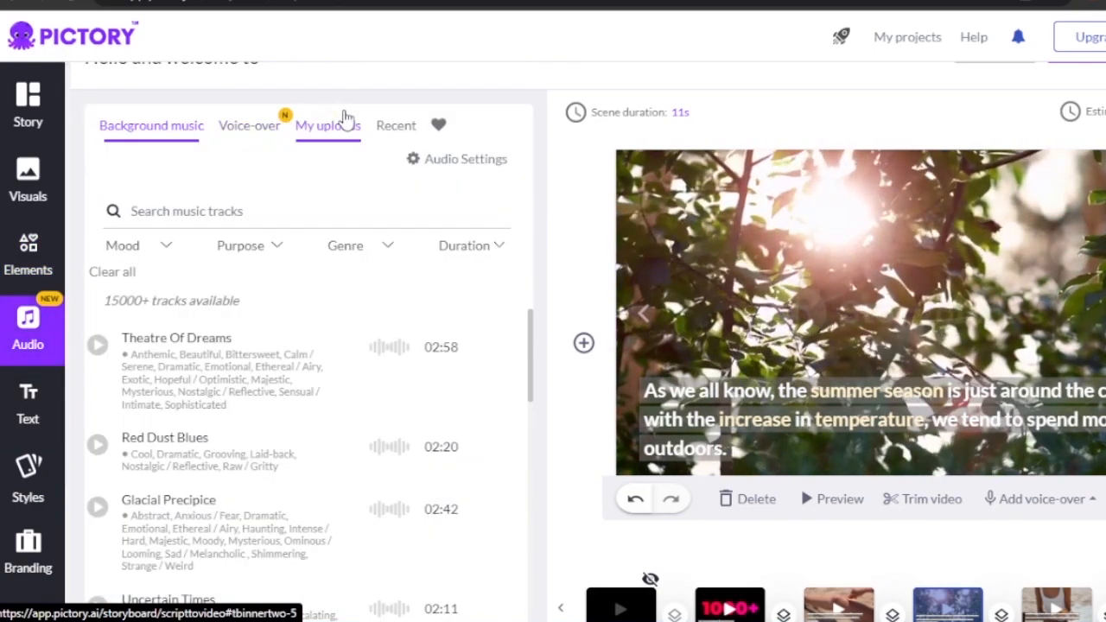
mouse_move(214, 389)
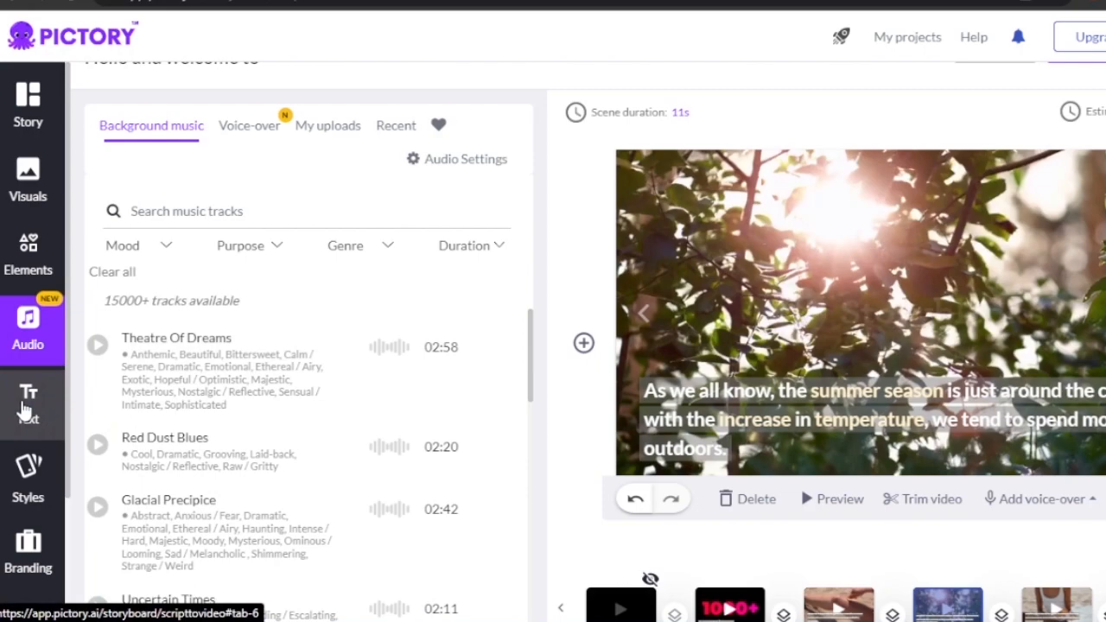
left_click(25, 406)
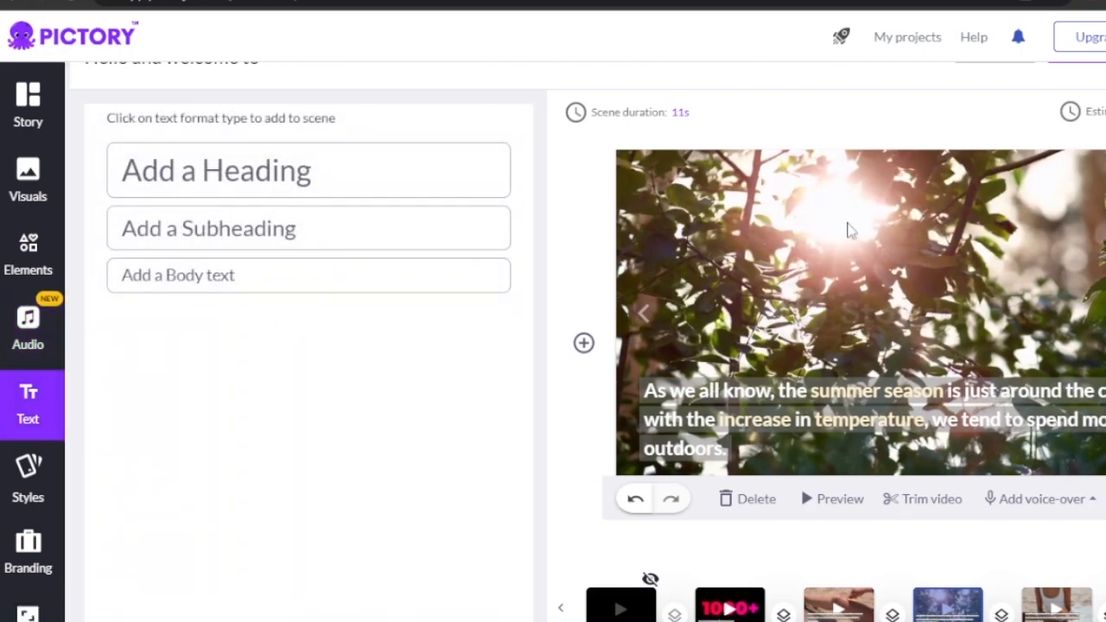
left_click(29, 501)
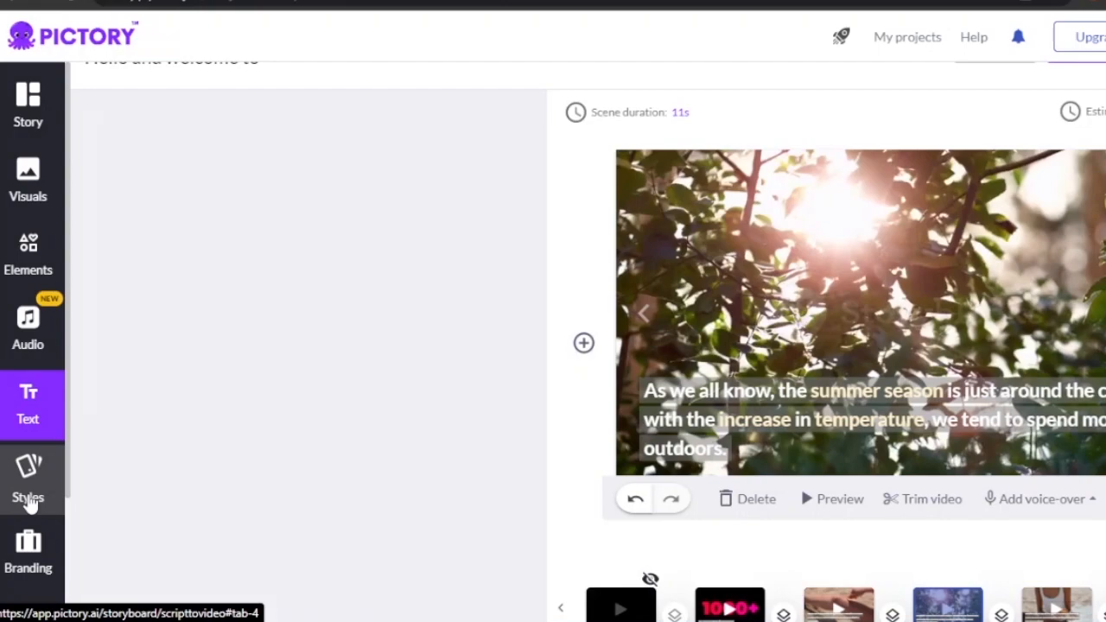